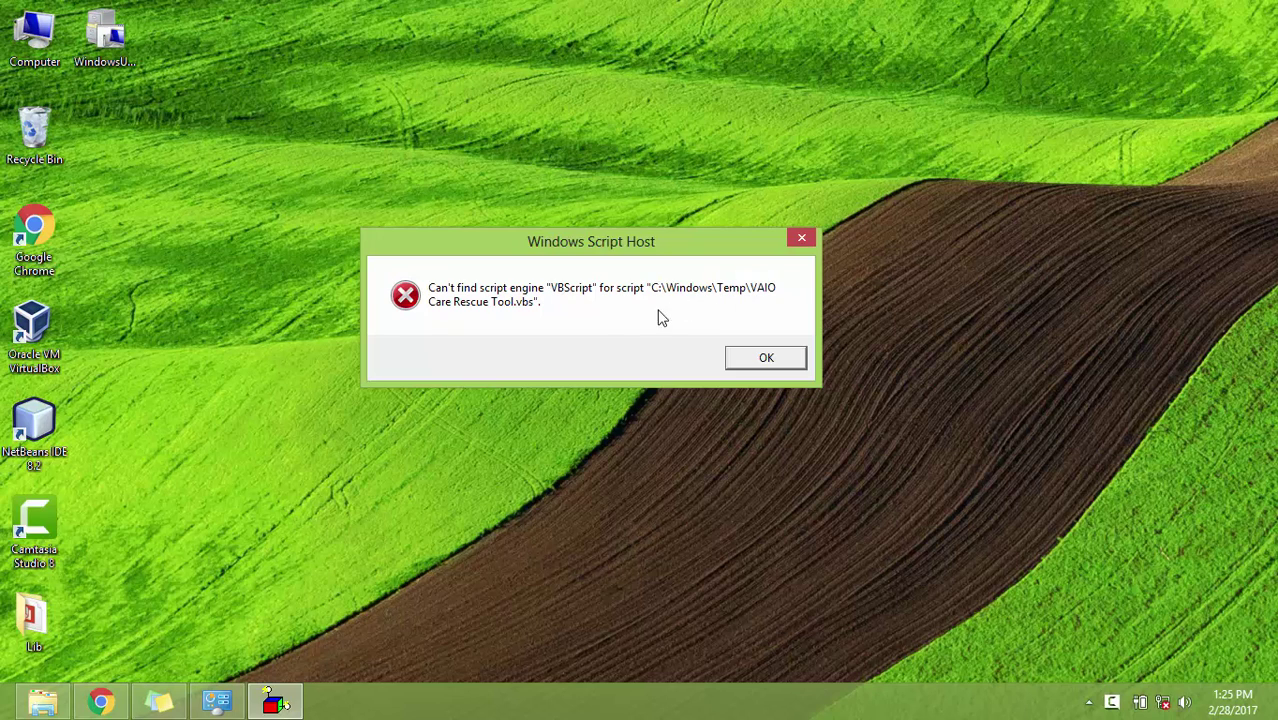
Open the C:\Windows\Temp folder in File Explorer.
double_click(35, 38)
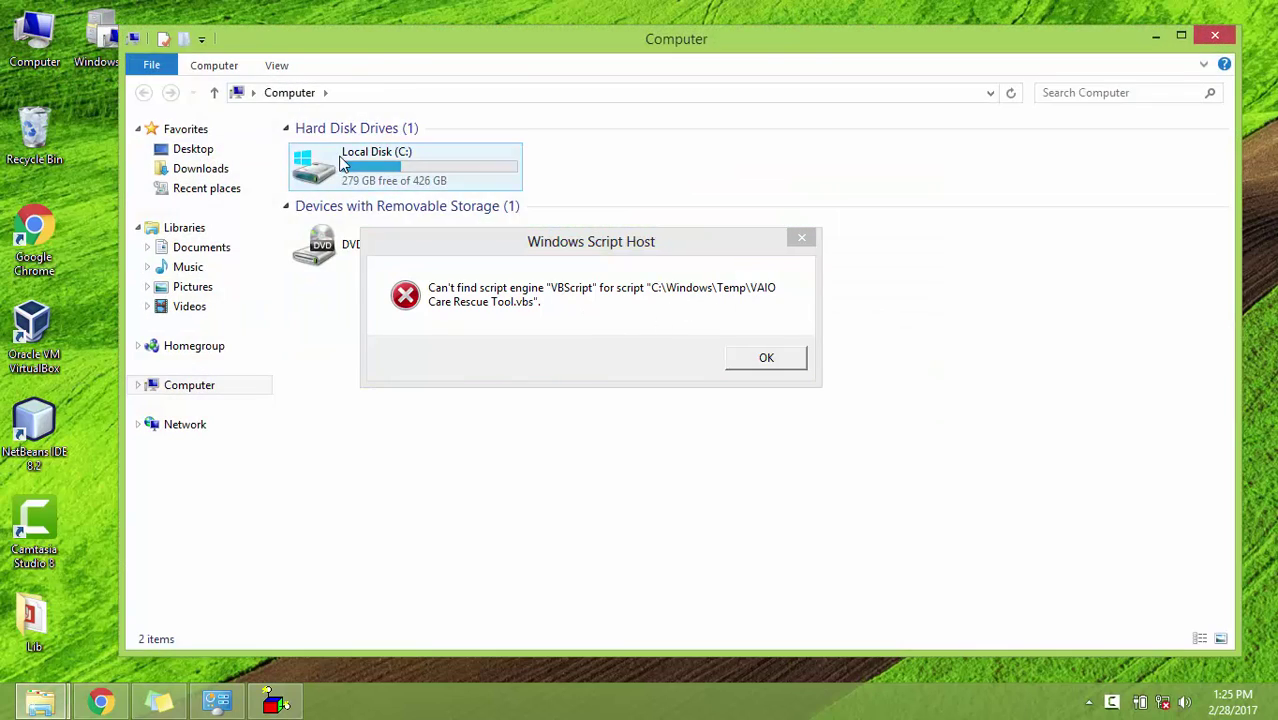
double_click(343, 165)
double_click(320, 307)
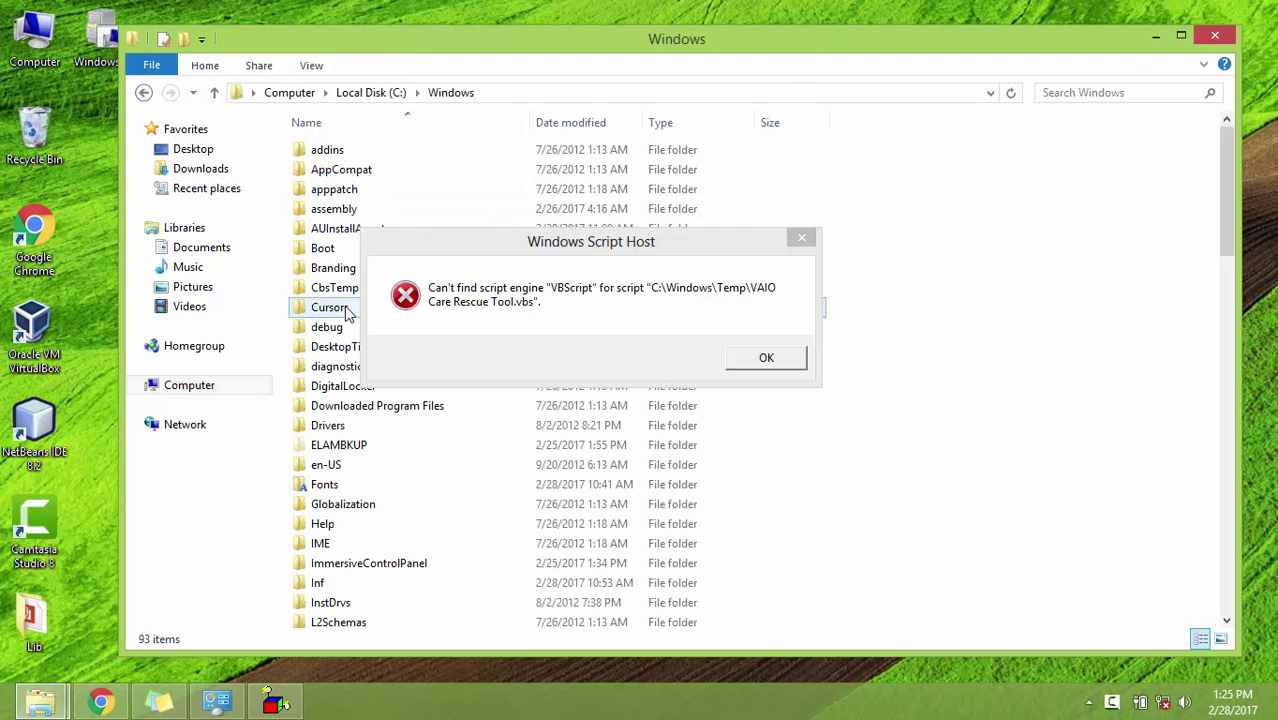
click(322, 288)
scroll(330, 250, down, 15)
double_click(340, 182)
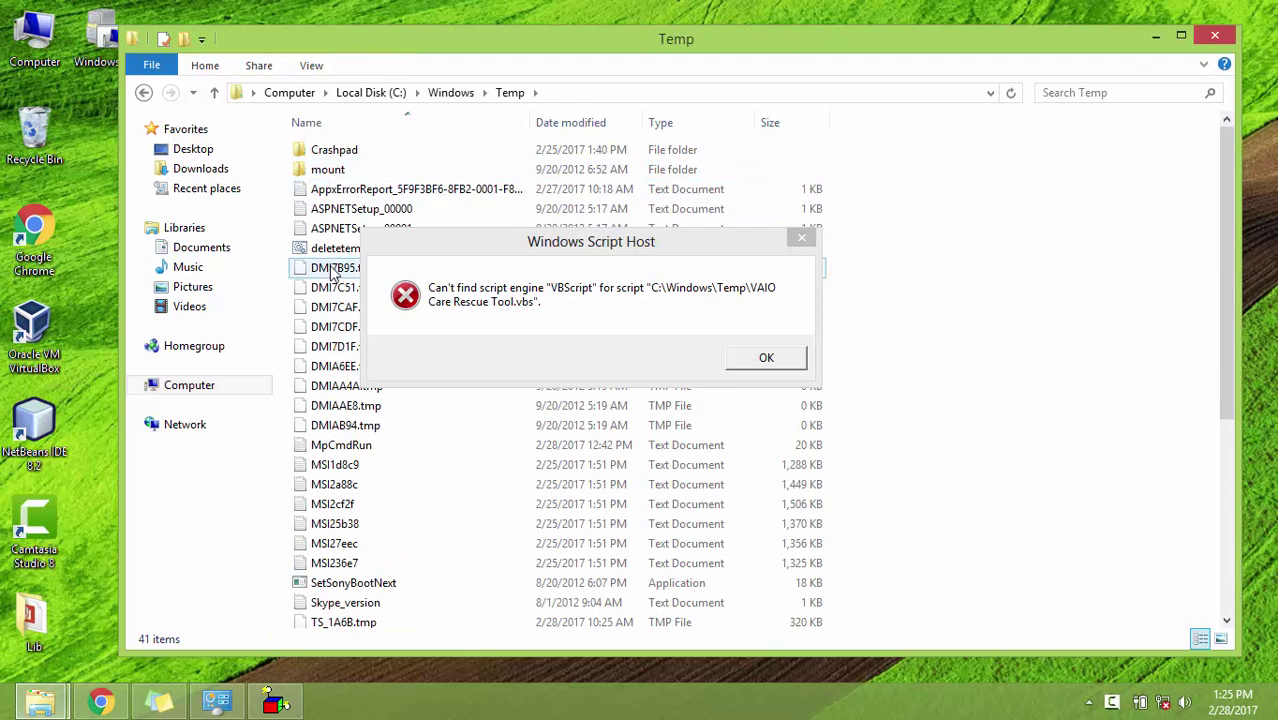
Run the VAIO Care Rescue Tool VBScript file from the Temp folder to reproduce the error, and dismiss the extra error dialog.
scroll(360, 400, down, 10)
click(380, 558)
right_click(463, 562)
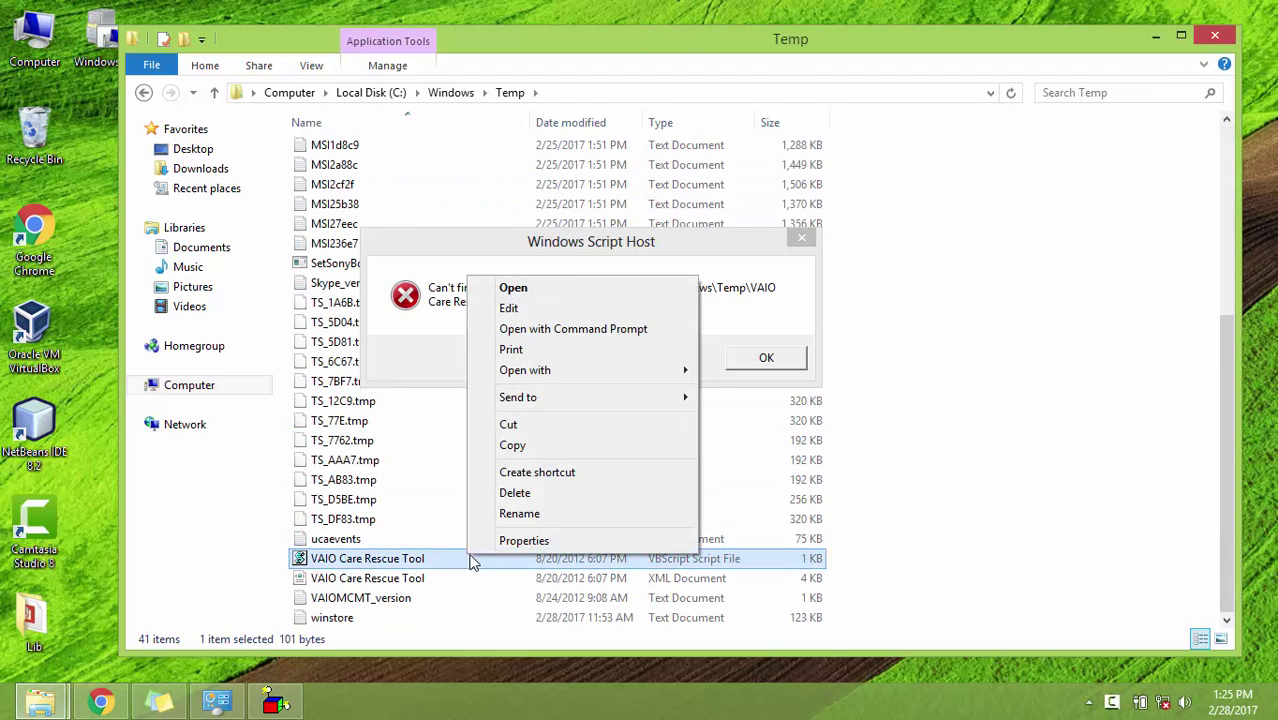
click(555, 289)
click(842, 445)
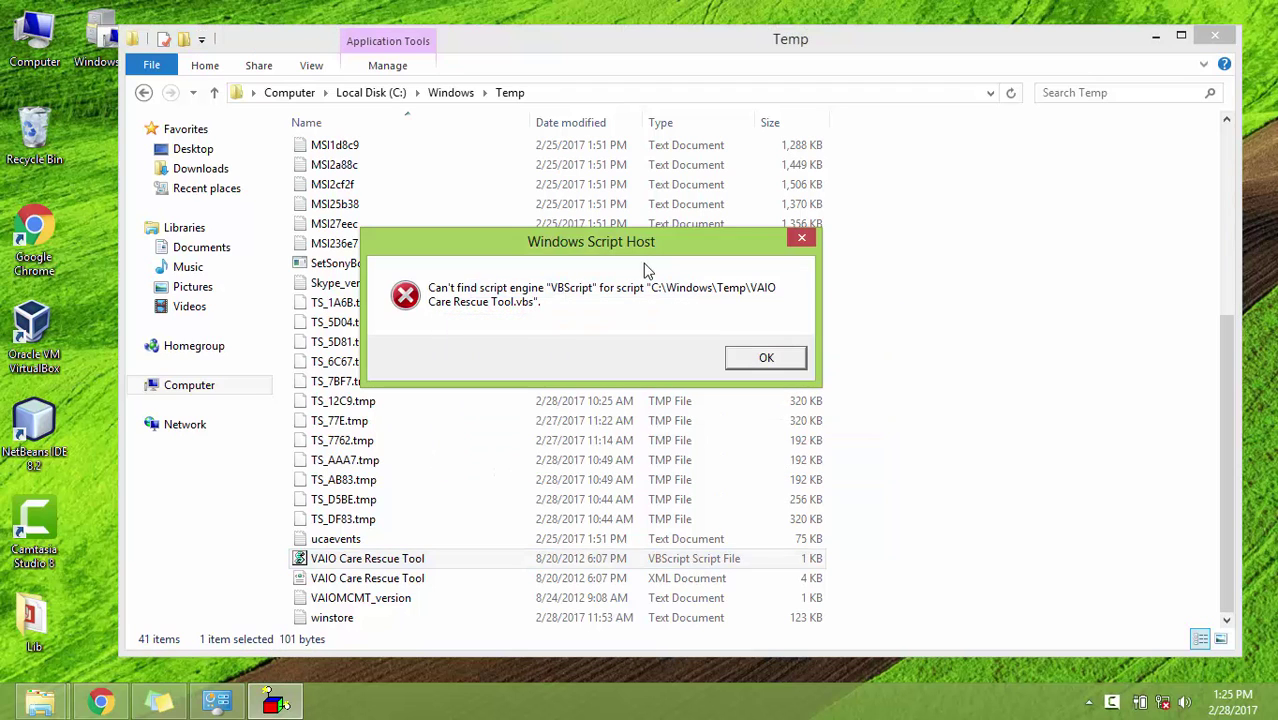
Open the VAIO Care Rescue Tool script for editing, examine its Wscript.Shell reference, and close it without changes.
right_click(380, 558)
click(395, 316)
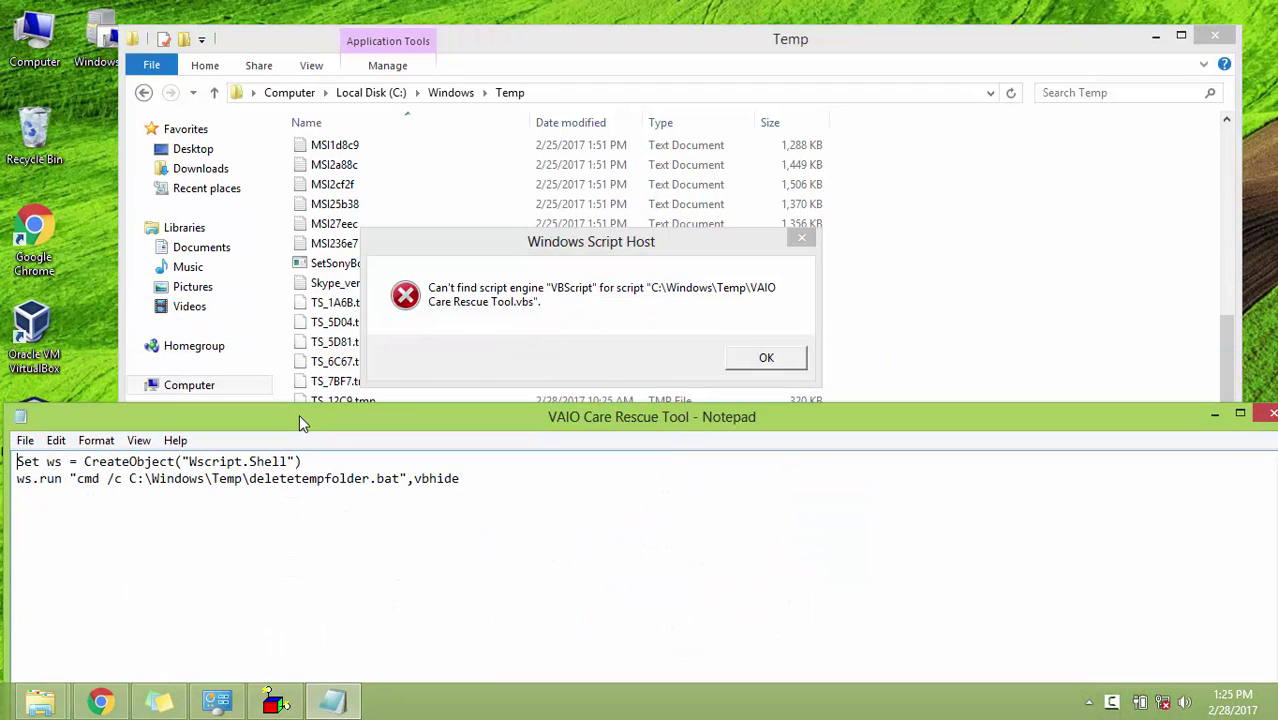
drag(189, 465, 290, 465)
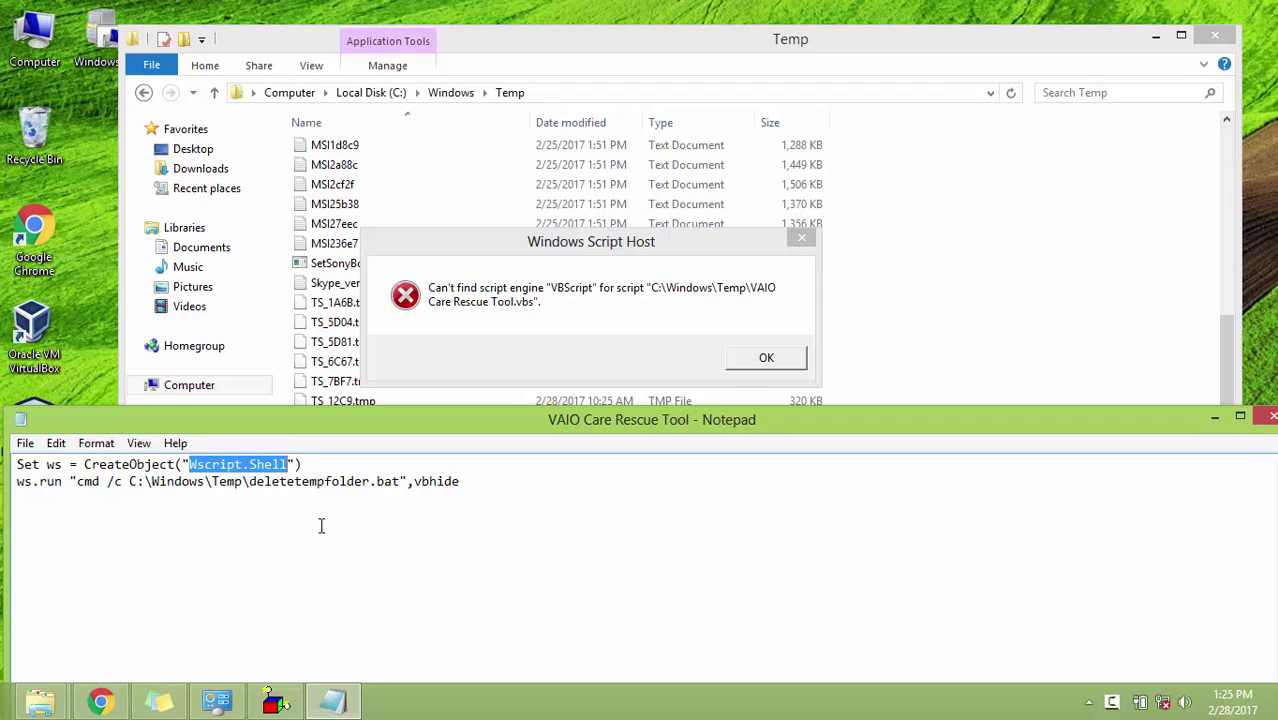
click(1271, 416)
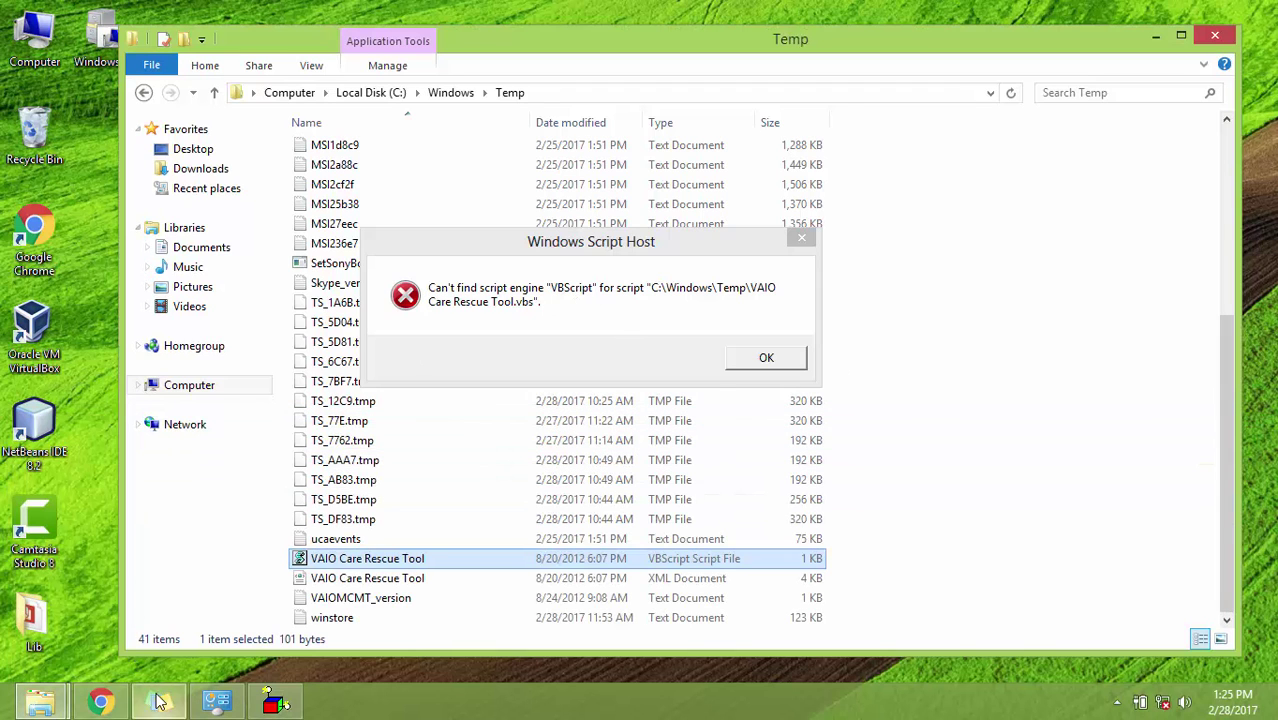
Bring up the sticky note and copy its command regsvr32 vbscript.dll.
click(158, 700)
drag(925, 76, 768, 84)
click(793, 76)
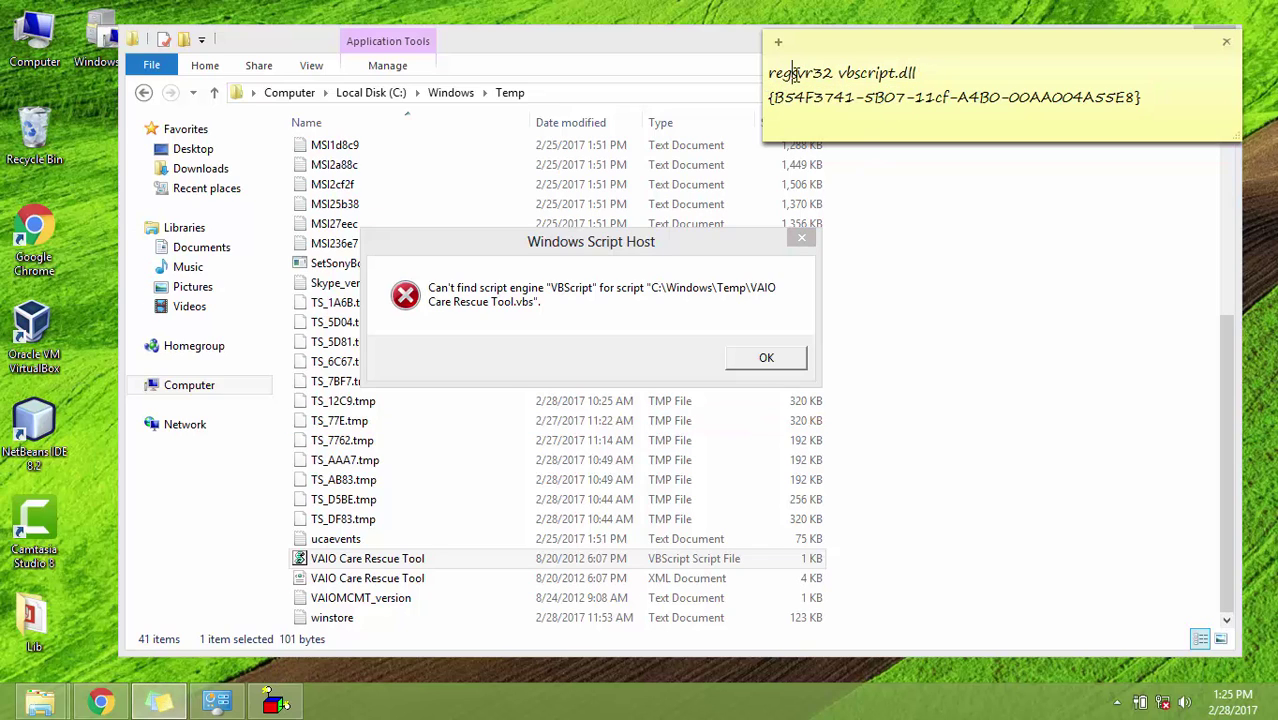
triple_click(793, 76)
right_click(803, 79)
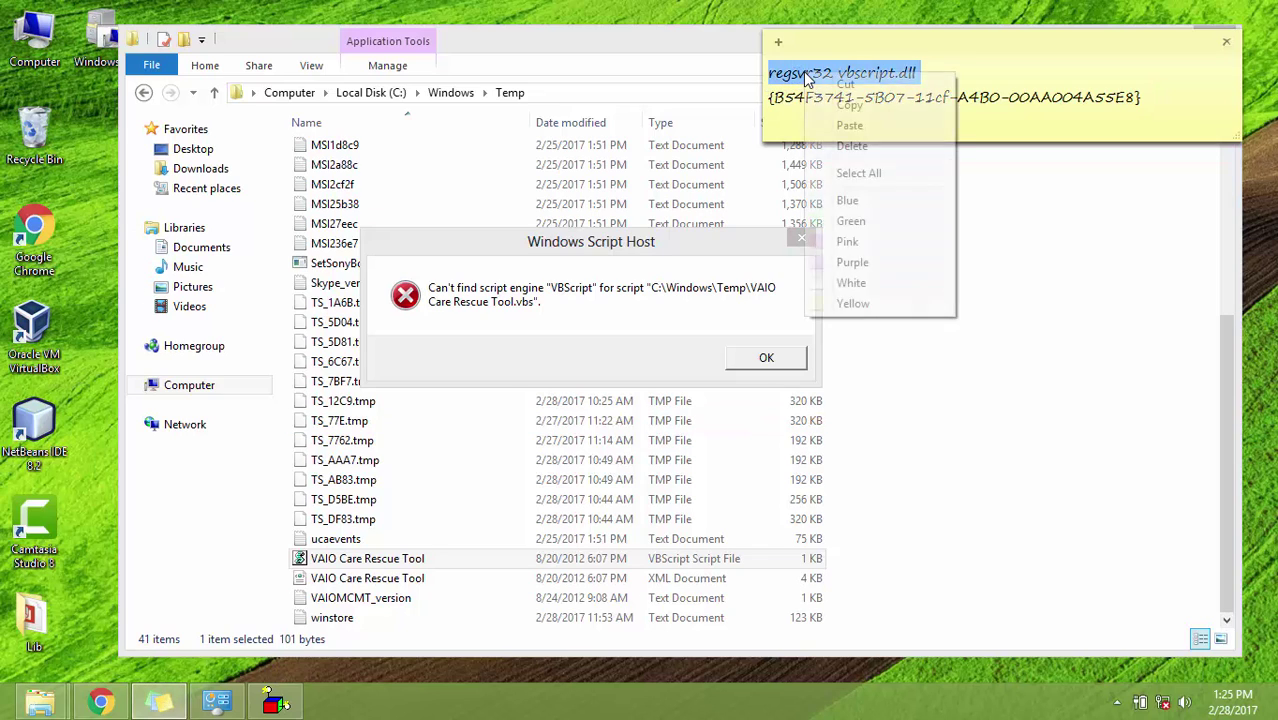
click(848, 106)
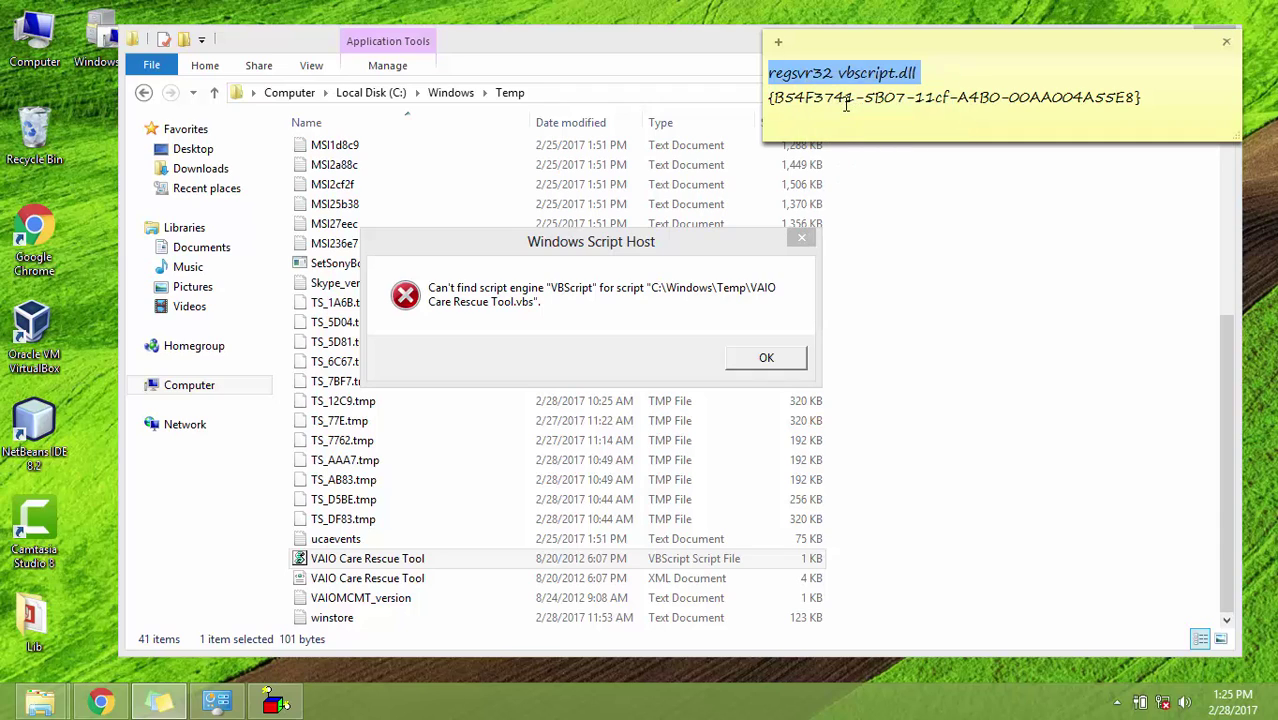
Search the installed apps for cmd and start Command Prompt as administrator.
key(super)
text(cmd)
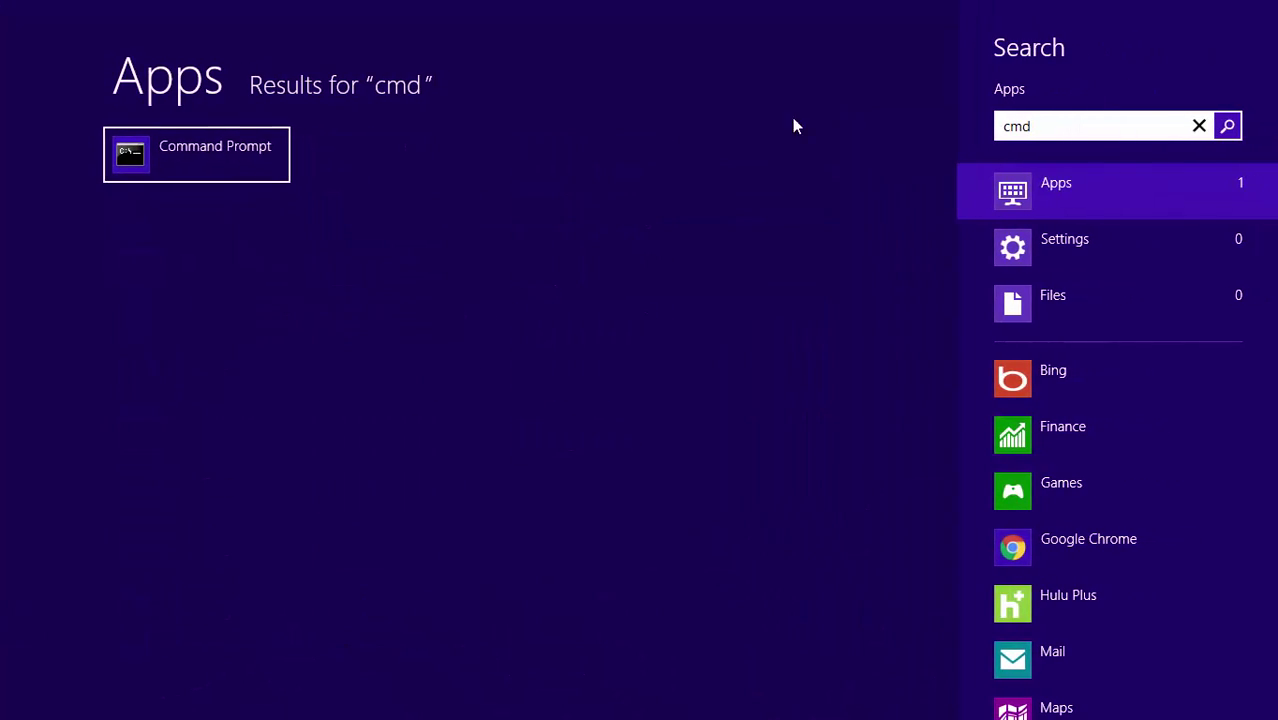
right_click(211, 157)
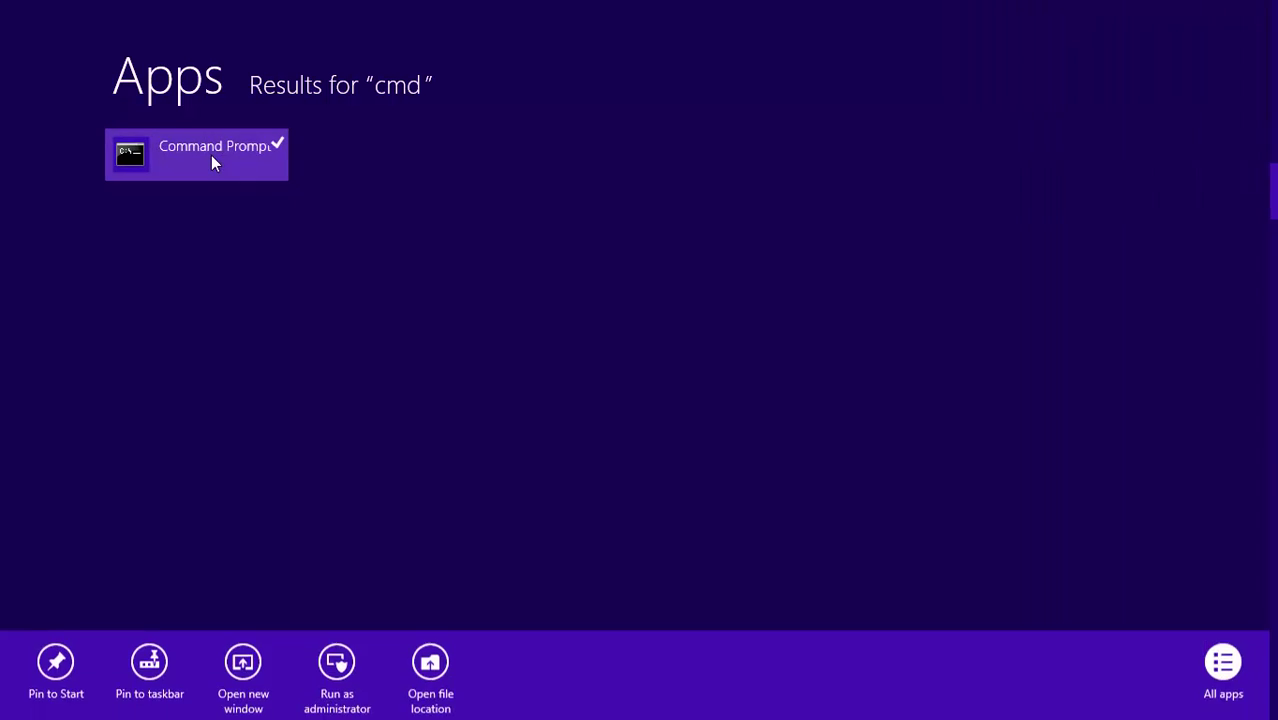
click(337, 660)
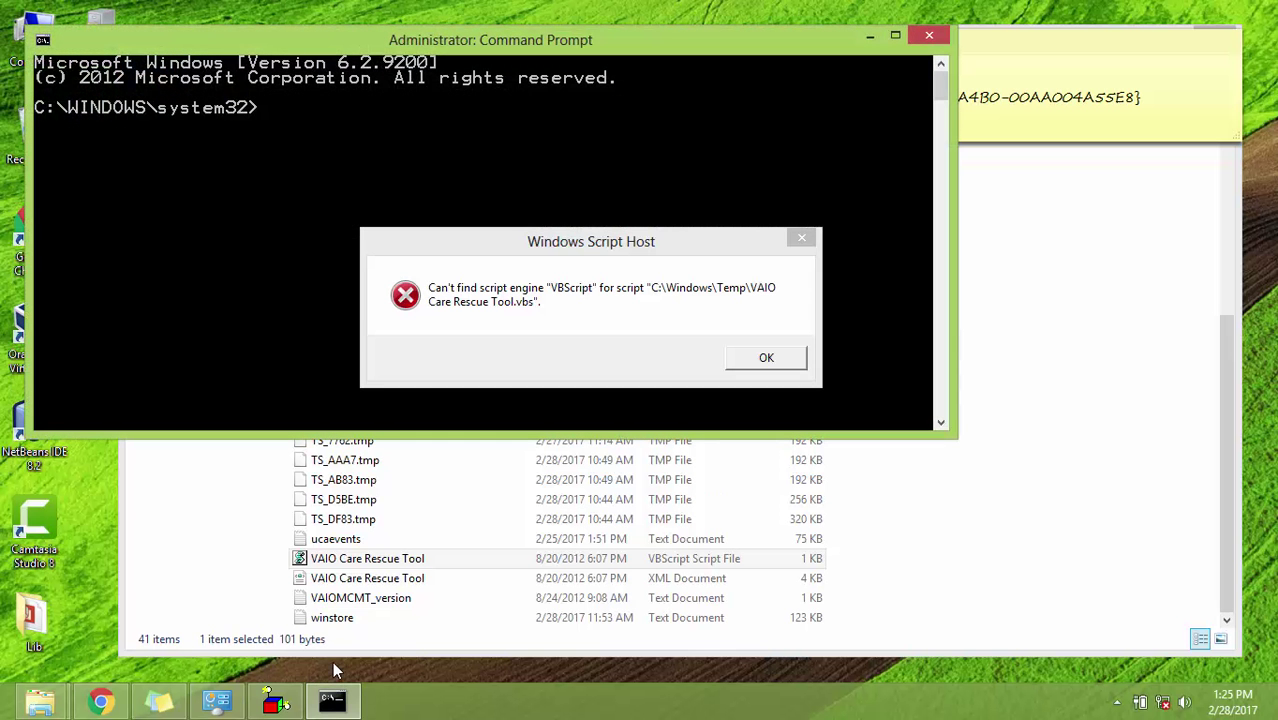
Register the VBScript library by running regsvr32 vbscript.dll, then dismiss the RegSvr32 message and close Command Prompt.
right_click(336, 134)
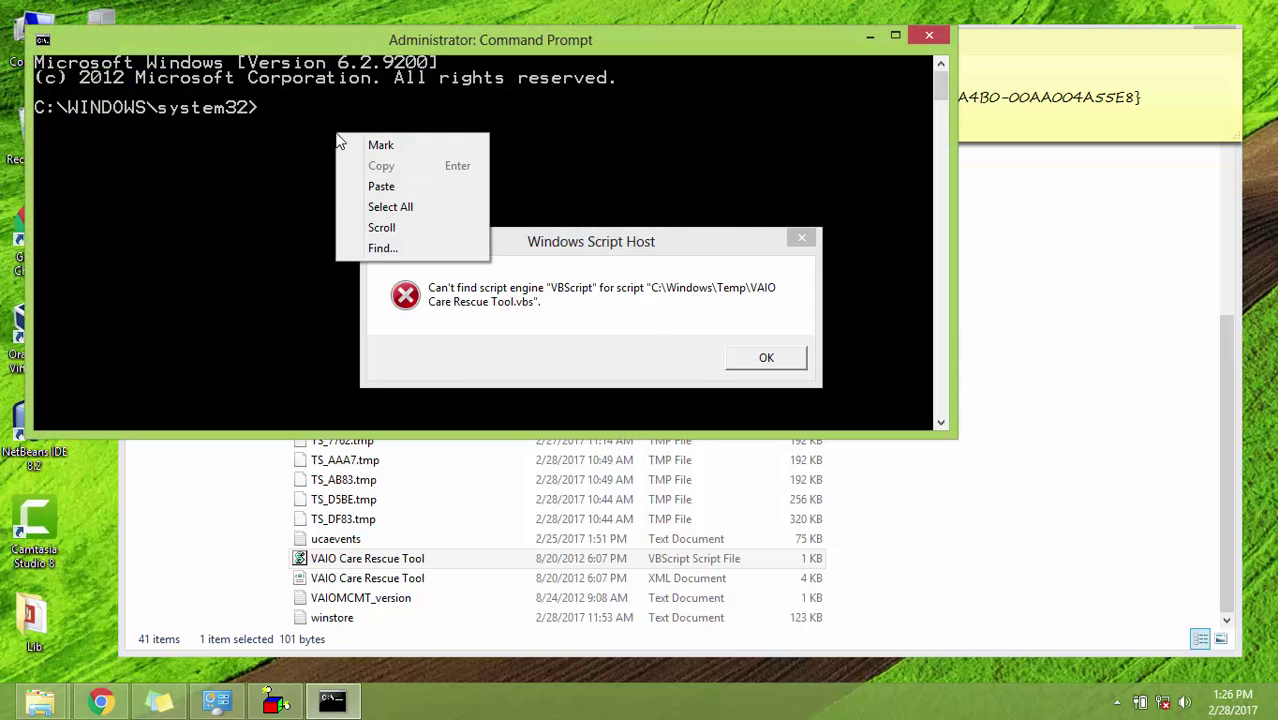
click(387, 190)
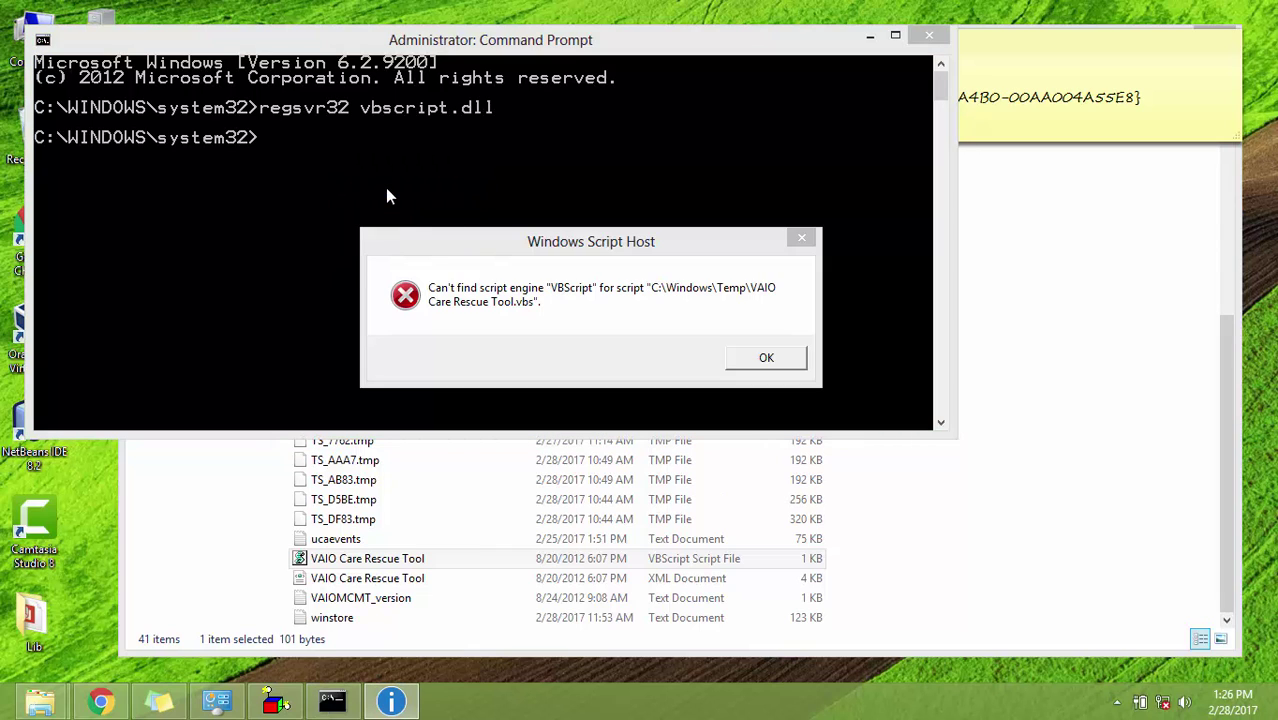
drag(433, 236, 686, 491)
click(551, 280)
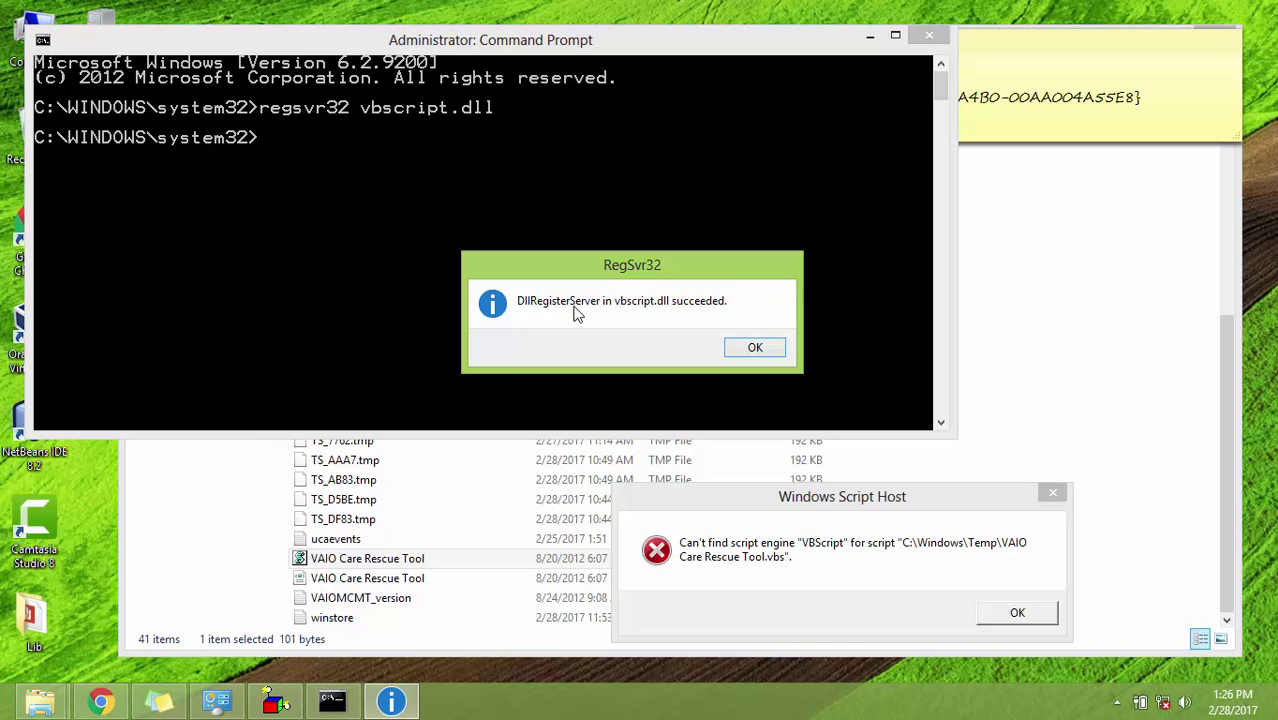
click(755, 348)
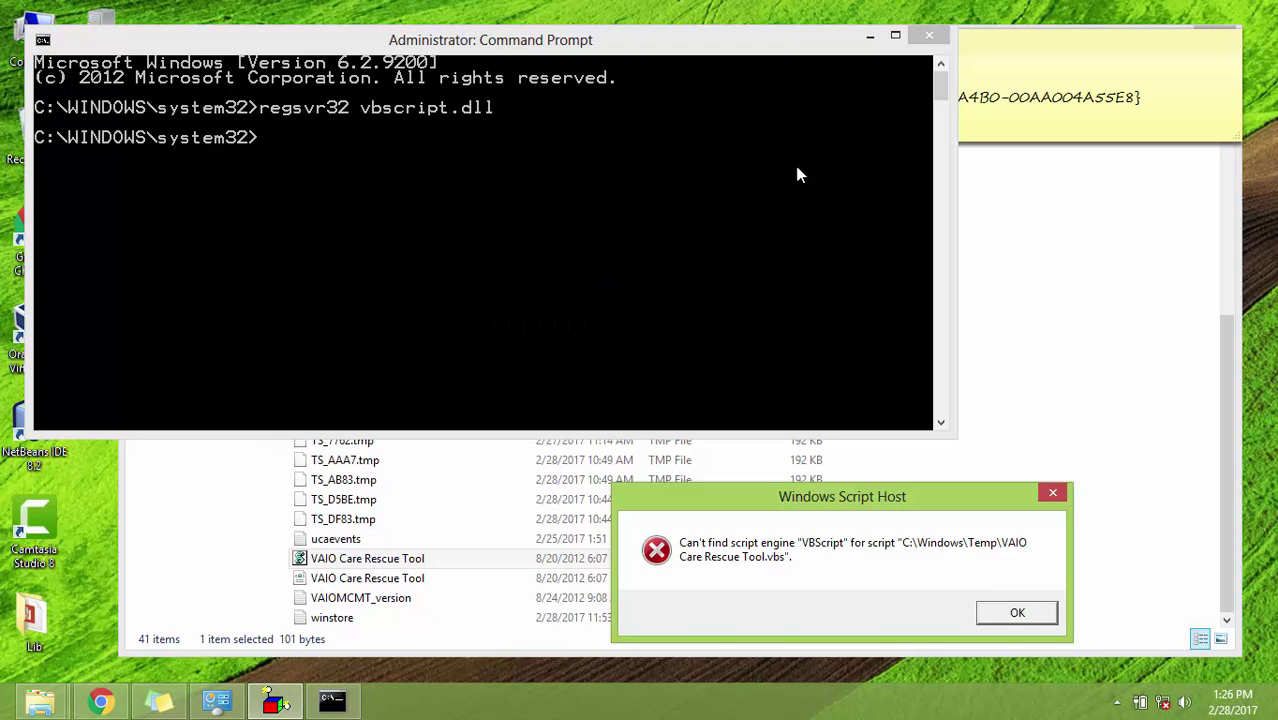
click(928, 36)
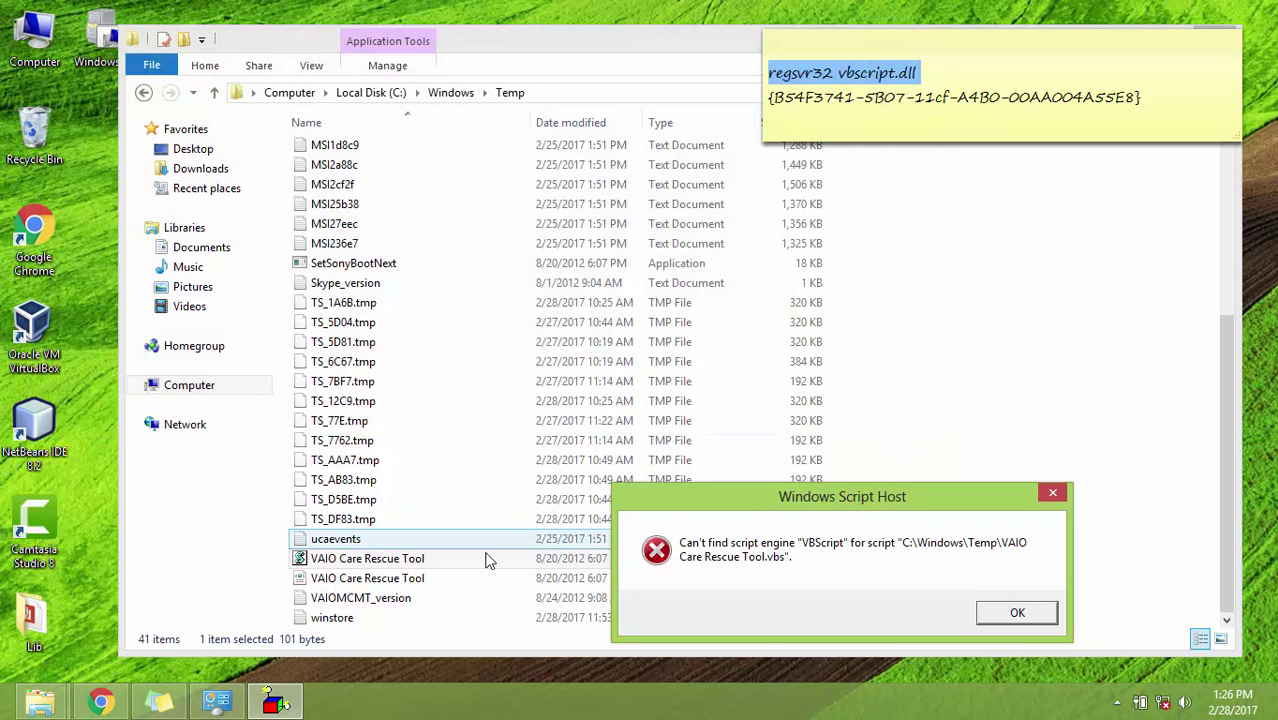
Run the VAIO Care Rescue Tool VBScript file again to test whether the script engine is found.
click(475, 562)
right_click(476, 560)
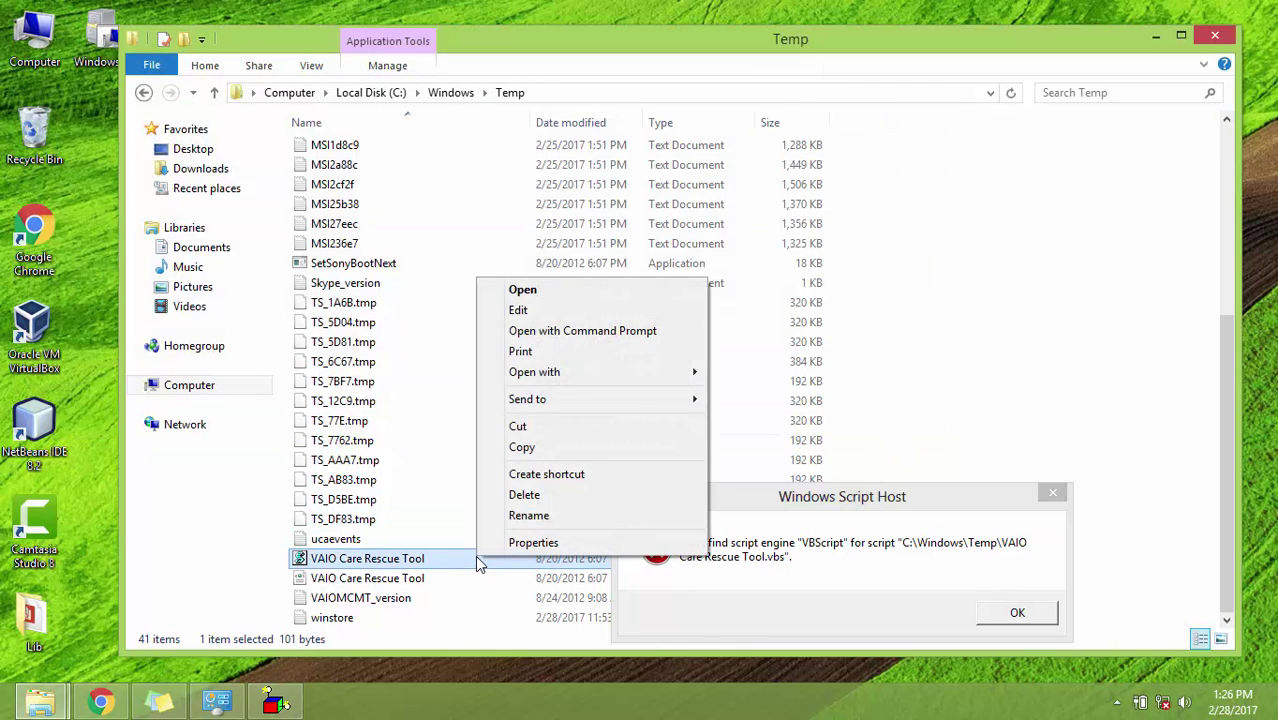
click(547, 292)
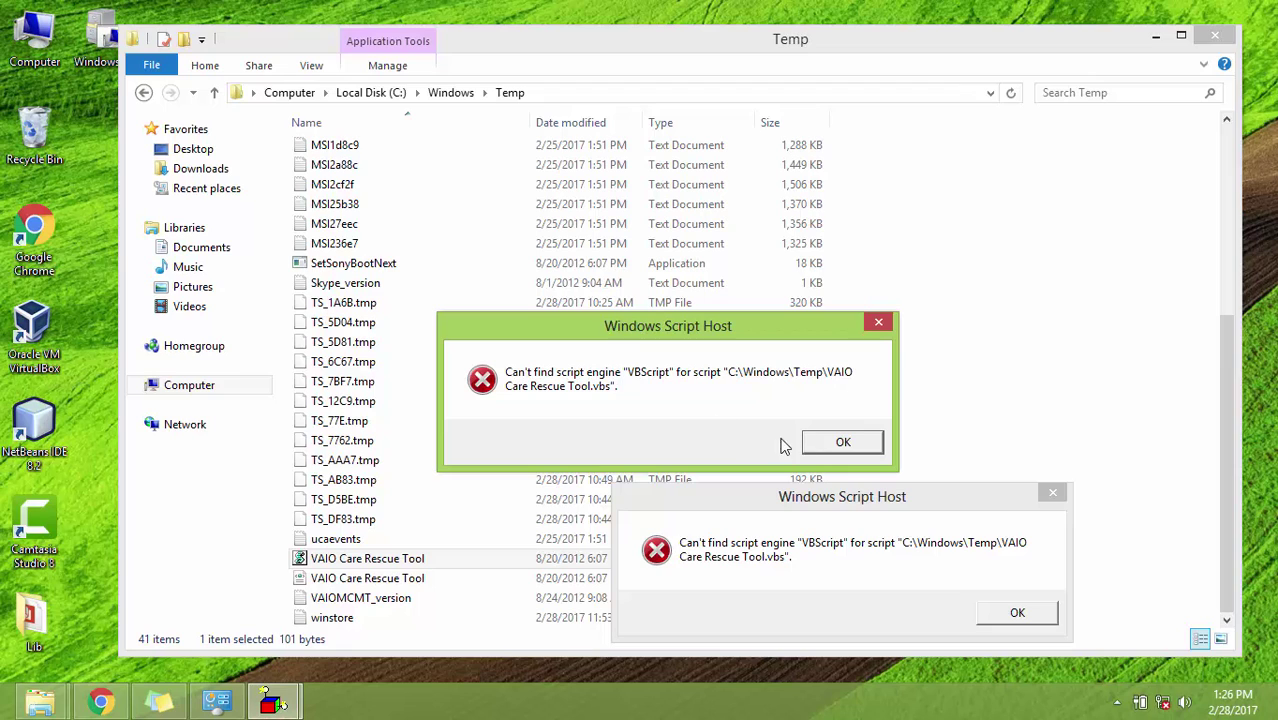
Dismiss both Windows Script Host error dialogs and close the Temp folder window.
click(1015, 614)
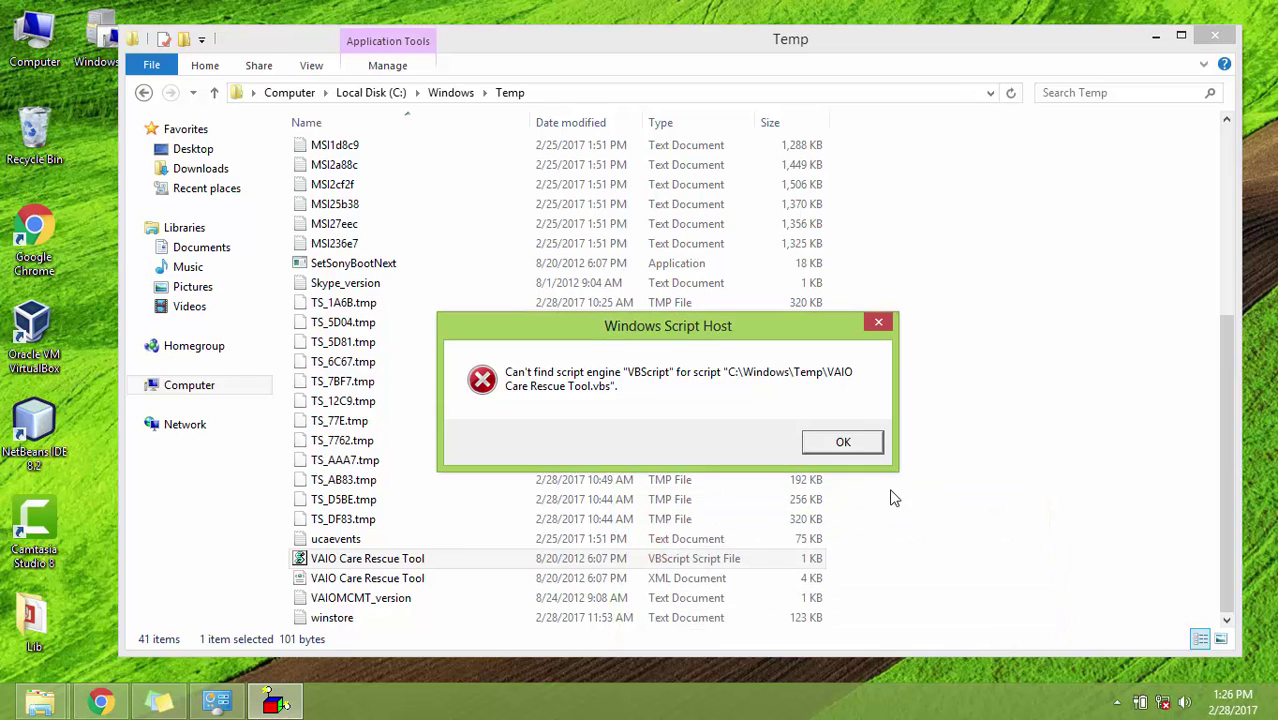
click(843, 446)
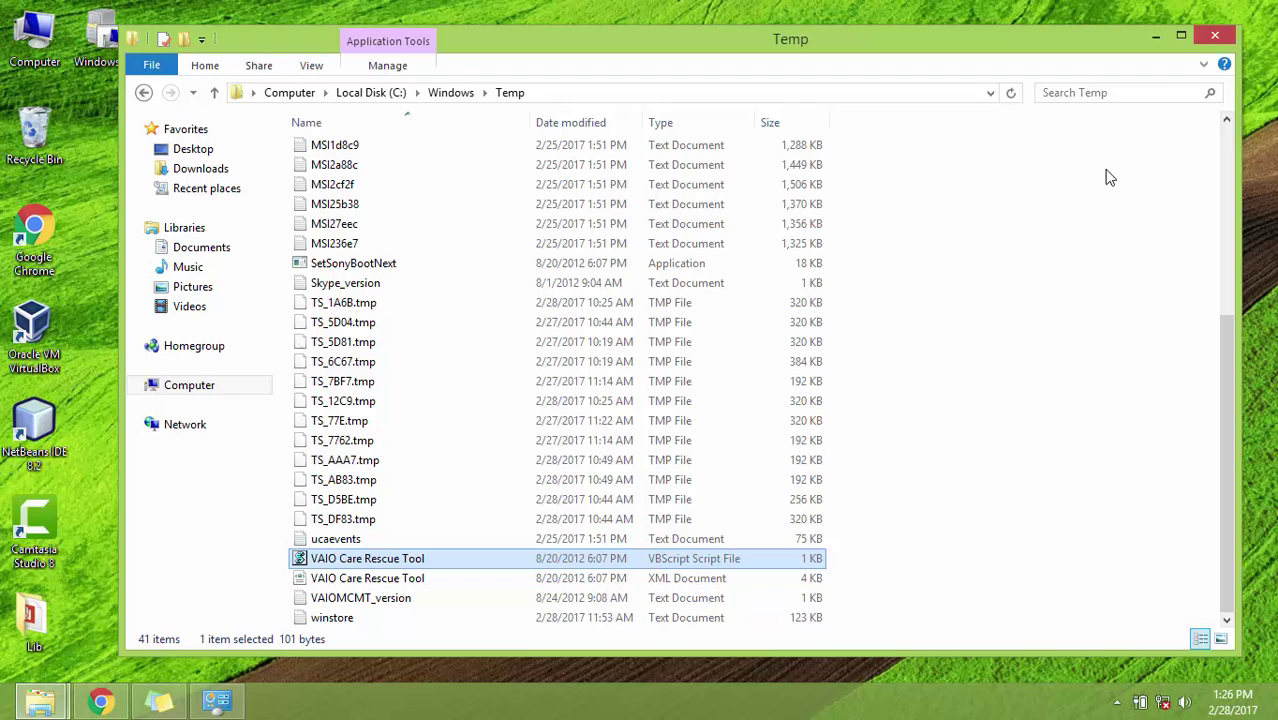
click(1217, 37)
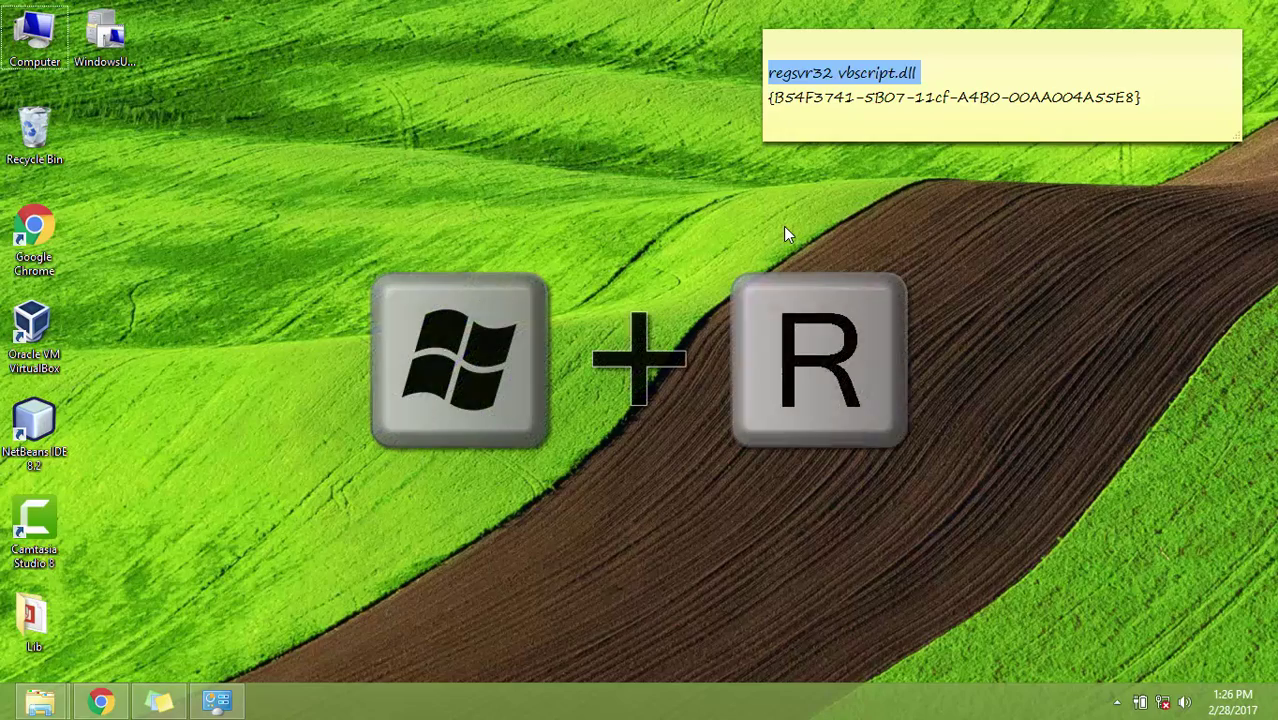
Start Registry Editor with the regedit command and place its window below the sticky note so the note stays readable.
key(super+r)
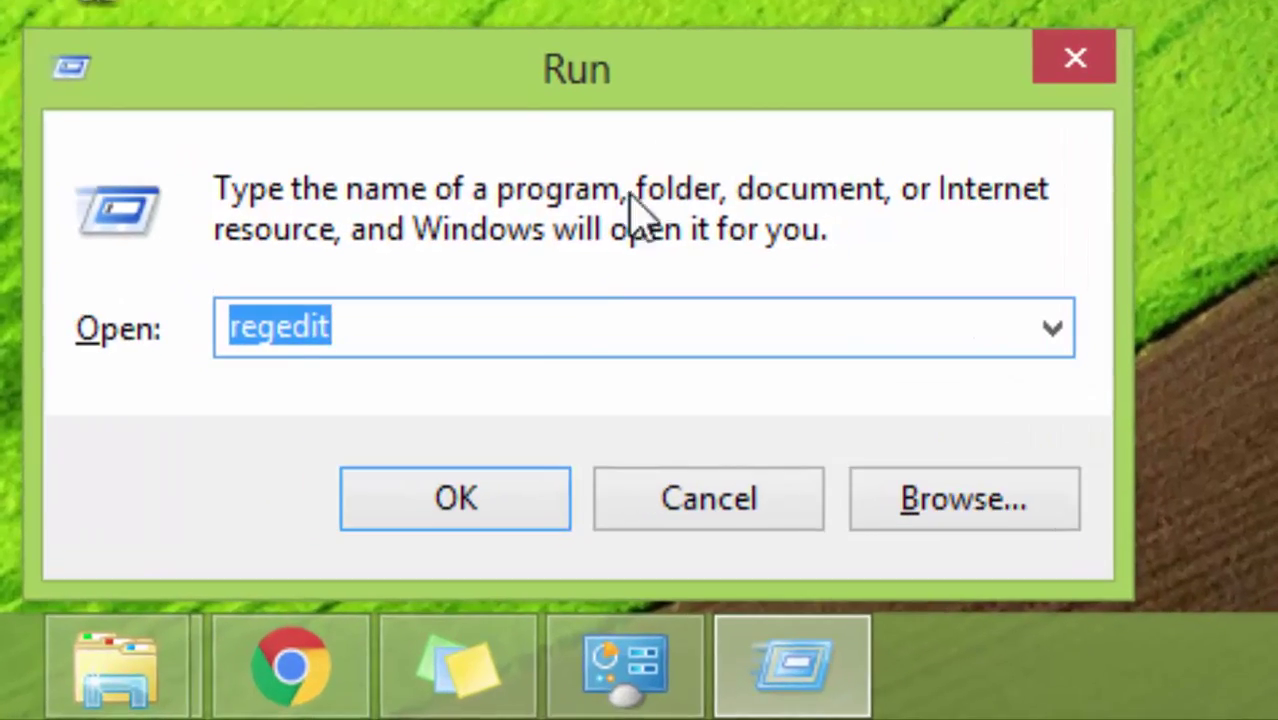
click(404, 418)
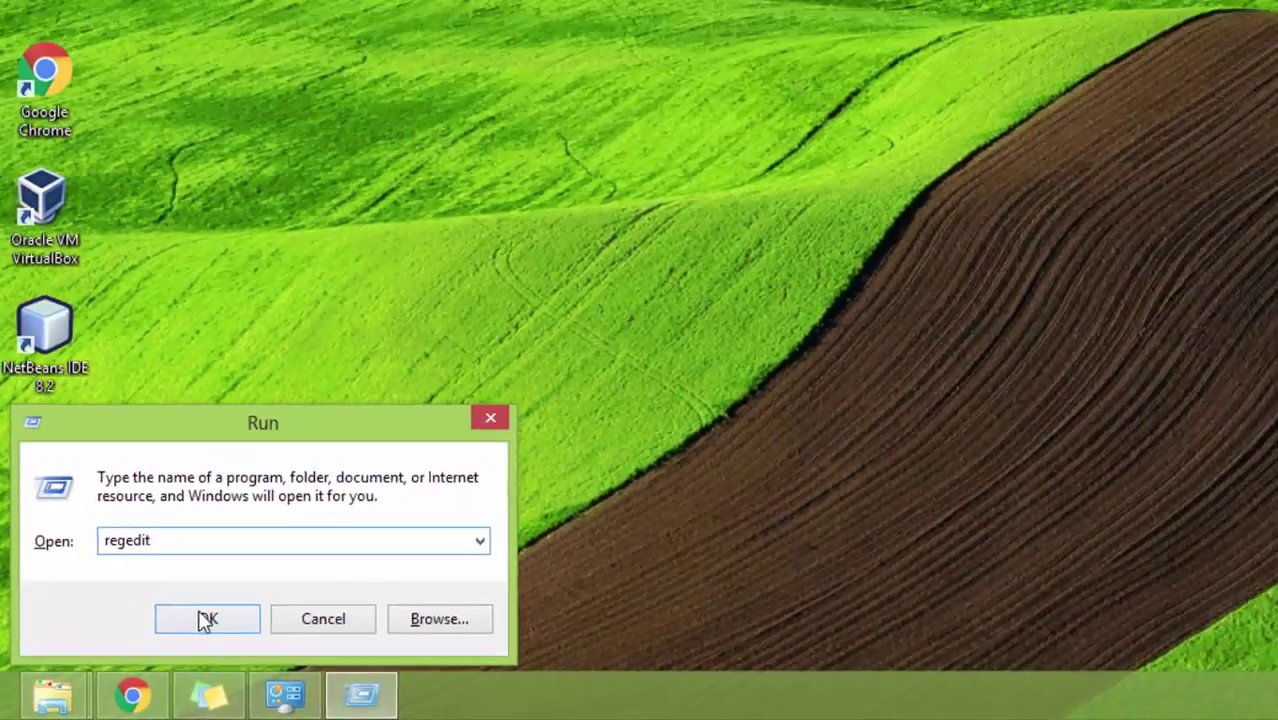
click(356, 547)
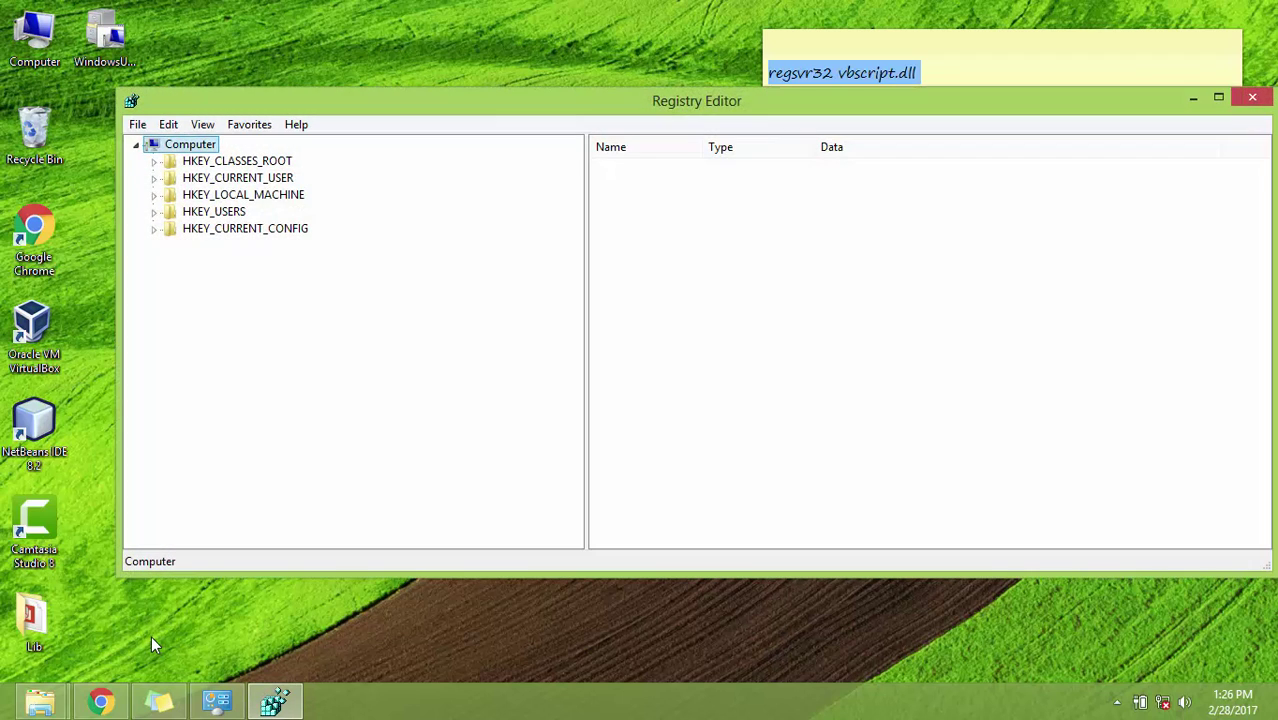
drag(626, 114, 602, 179)
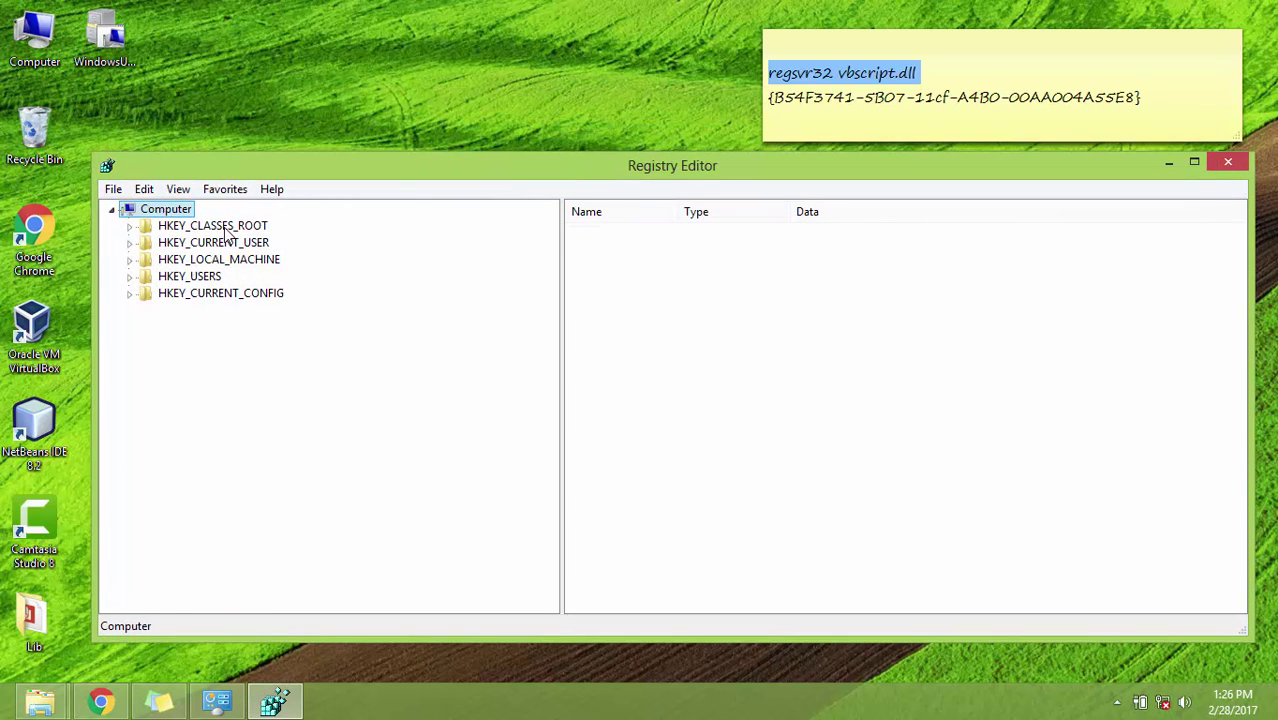
Go to the CLSID key under HKEY_CLASSES_ROOT in the registry and expand it.
click(215, 228)
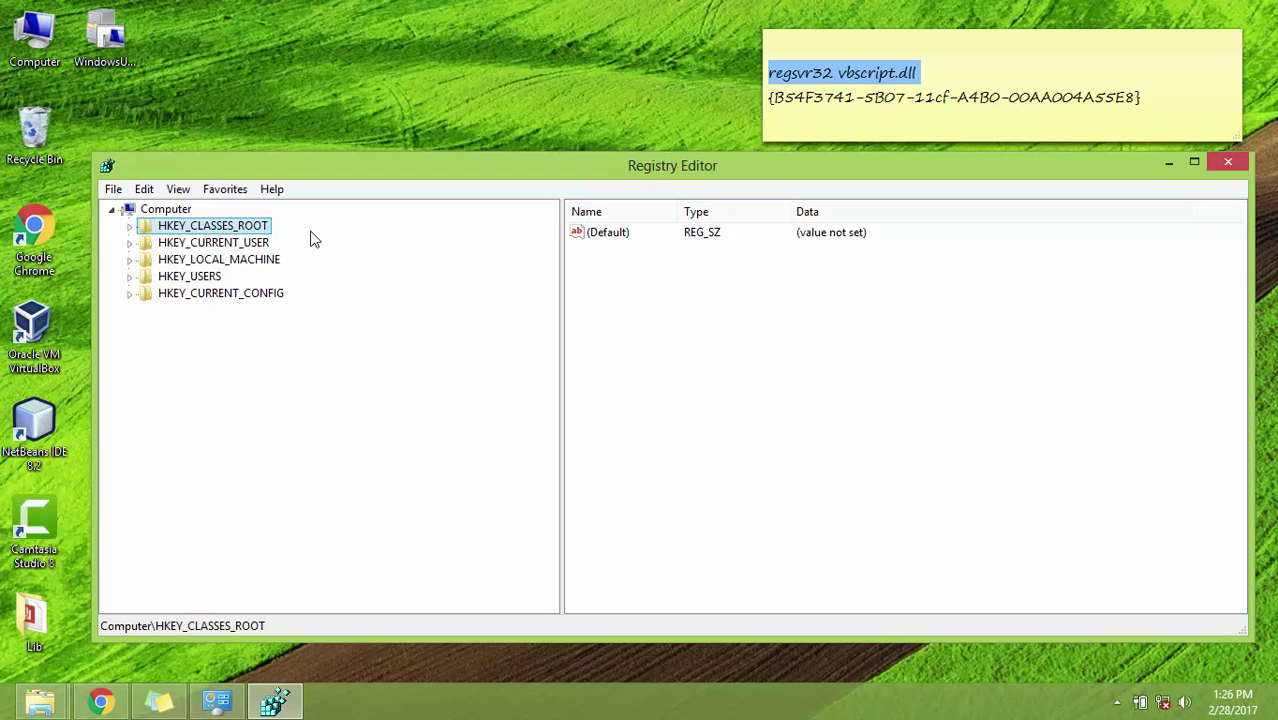
key(Right)
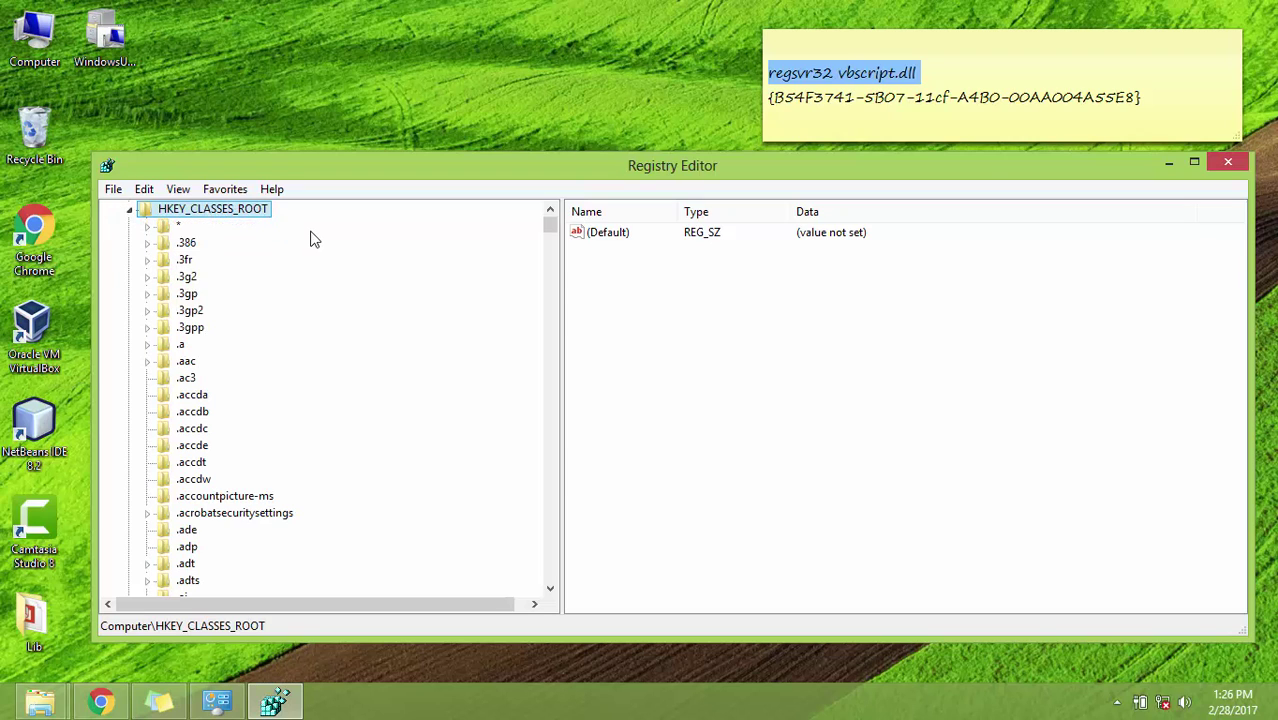
key(Down)
text(cl)
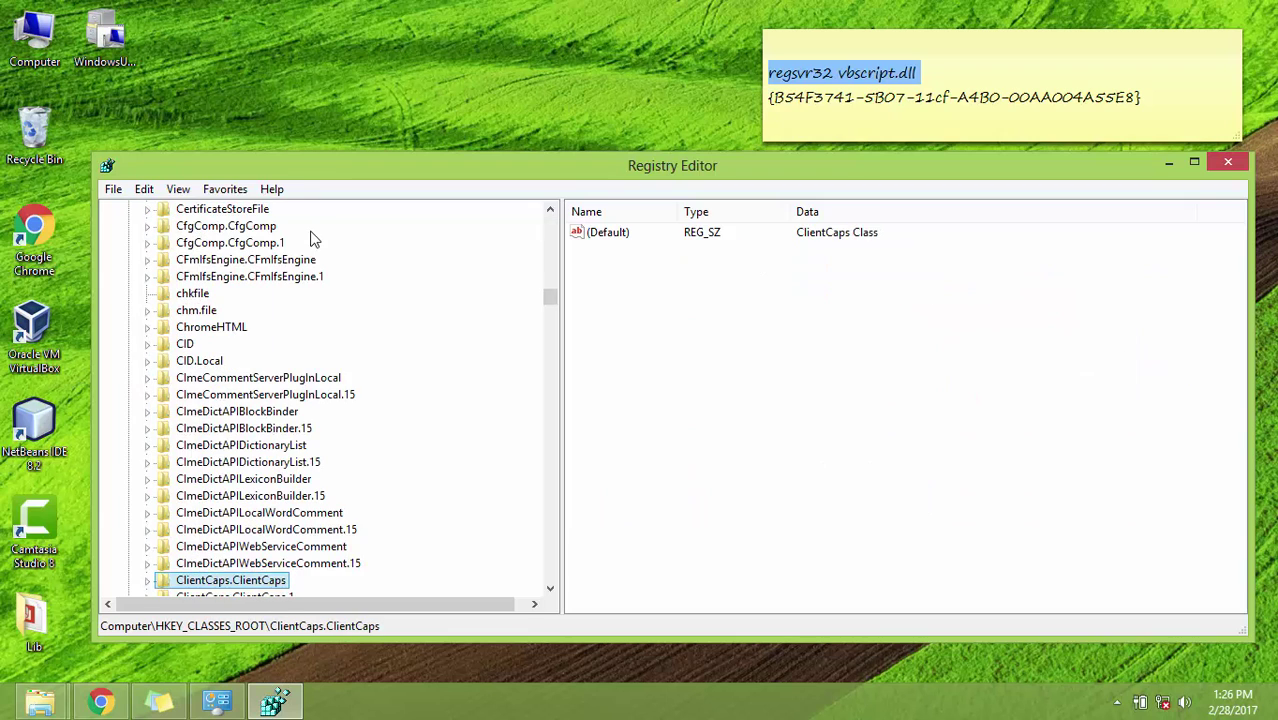
scroll(262, 404, down, 10)
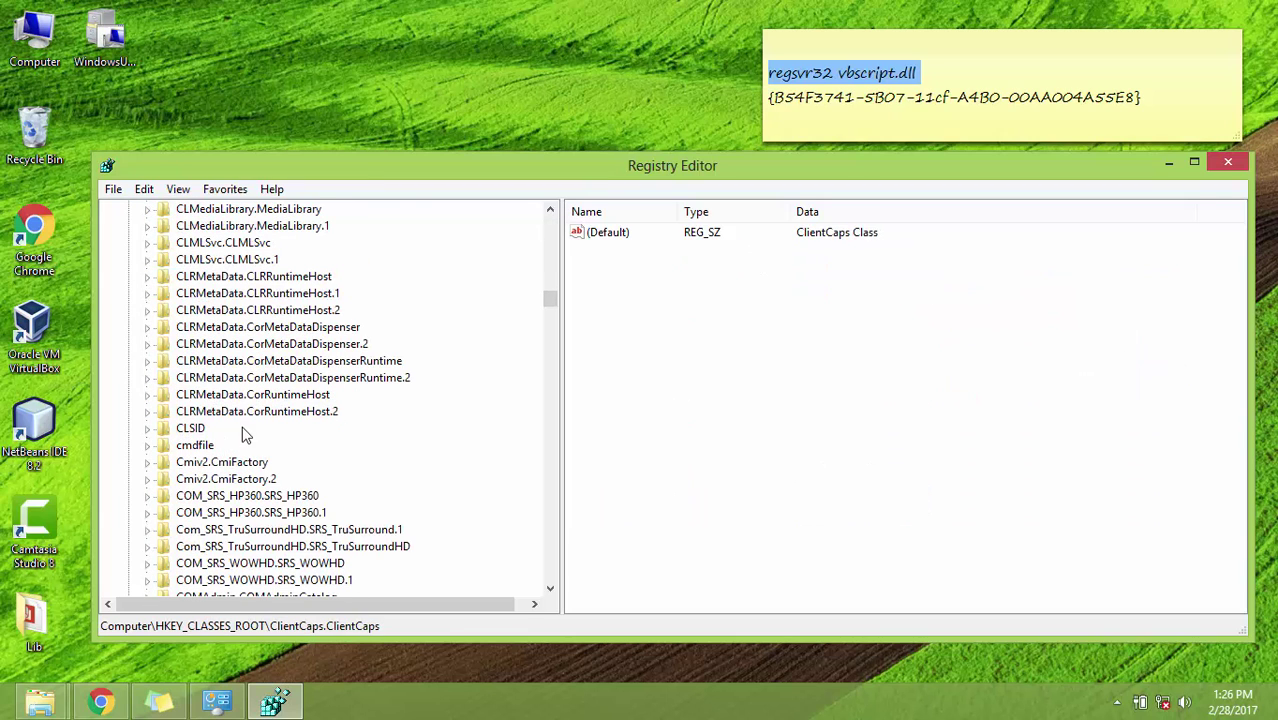
click(192, 430)
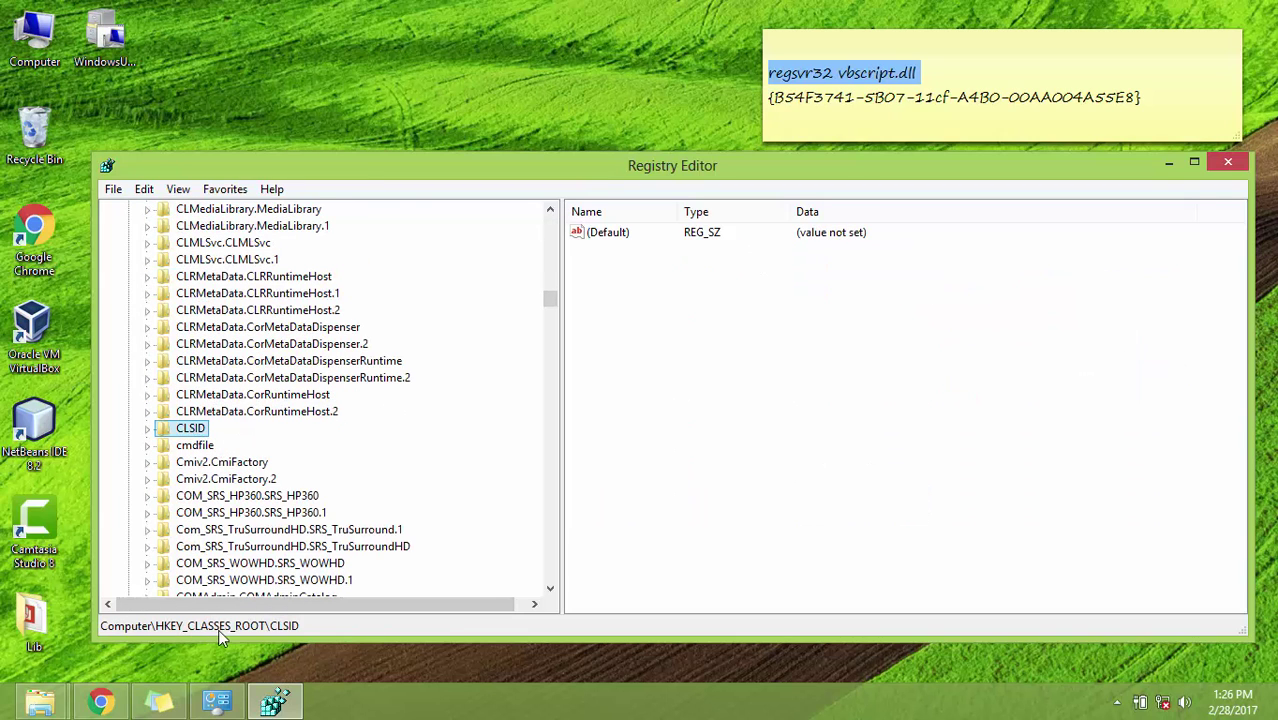
click(148, 428)
Select the first subkey under CLSID and copy the identifier {B54F3741-5B07-11cf-A4B0-00AA004A55E8} from the sticky note.
click(201, 227)
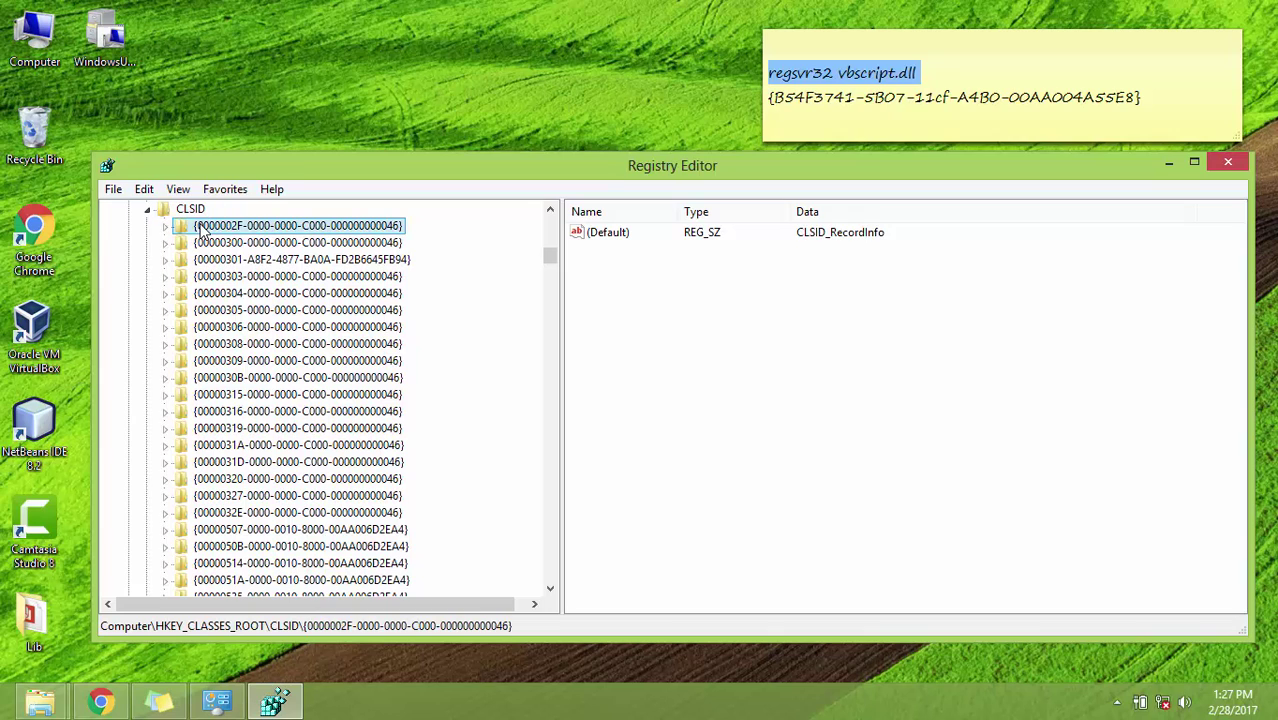
click(848, 96)
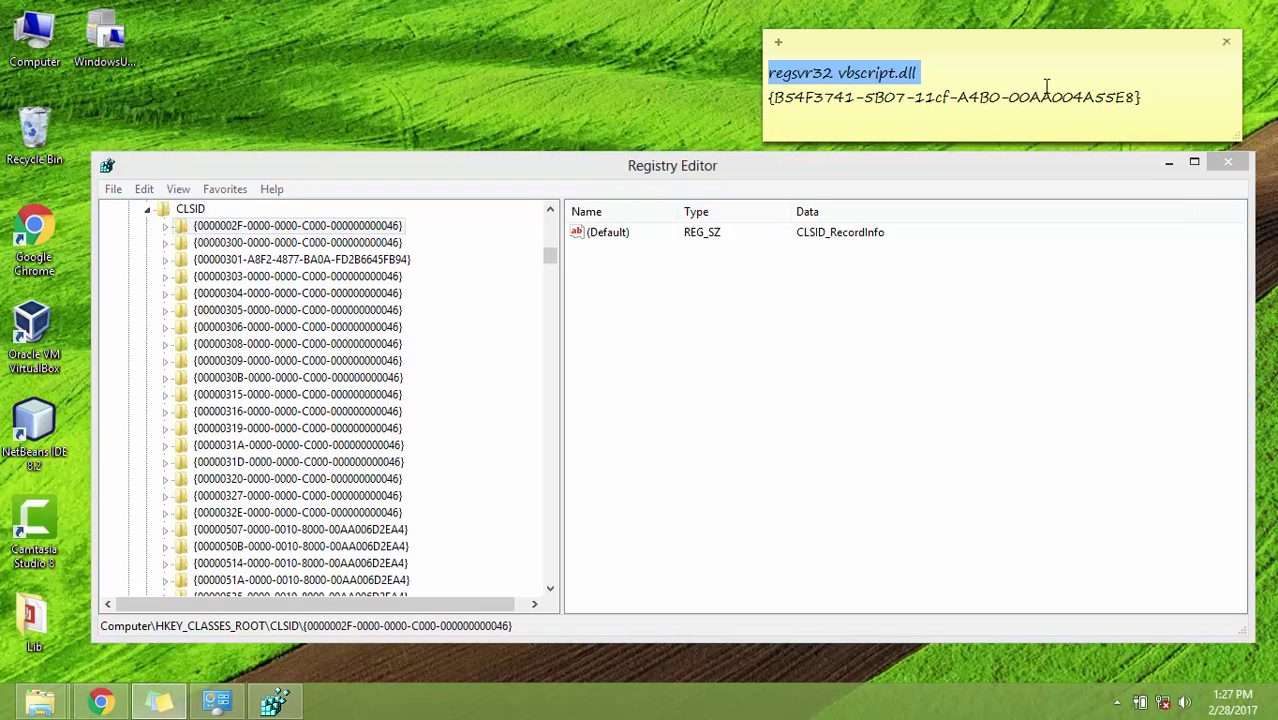
drag(1141, 99, 782, 106)
right_click(782, 106)
click(820, 129)
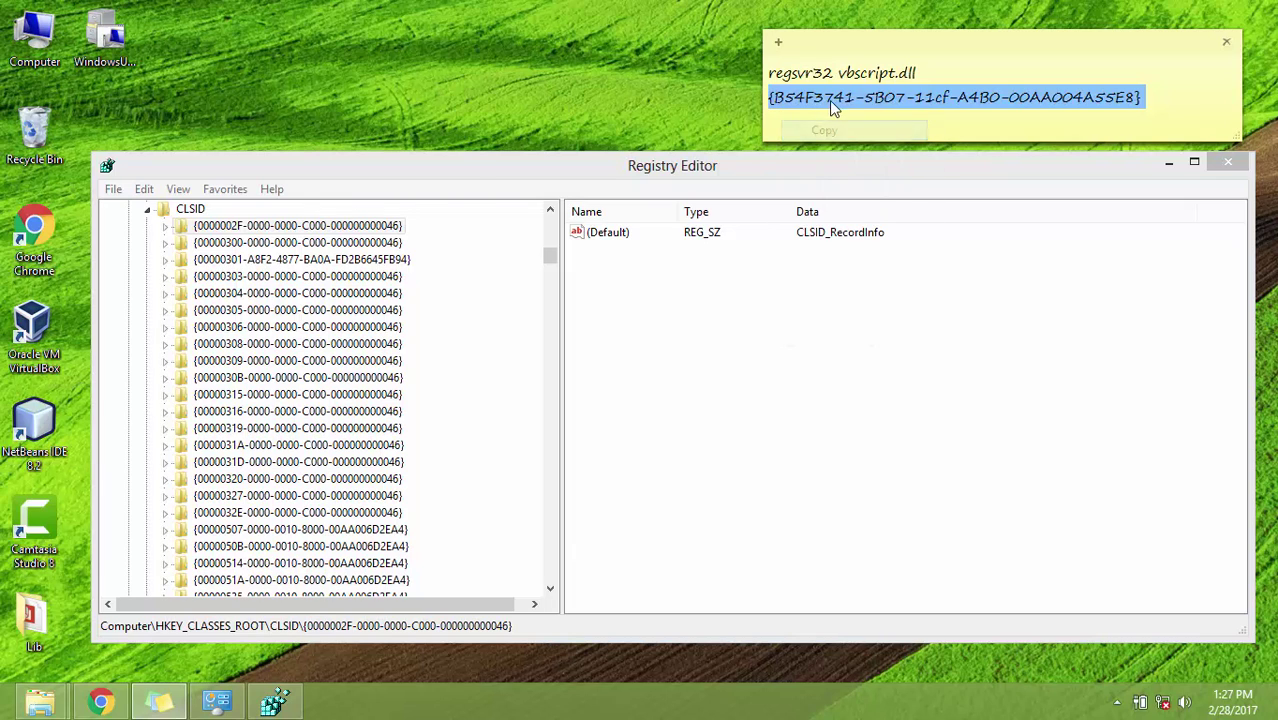
Search the registry from the first CLSID subkey for the copied identifier {B54F3741-5B07-11cf-A4B0-00AA004A55E8}.
click(199, 229)
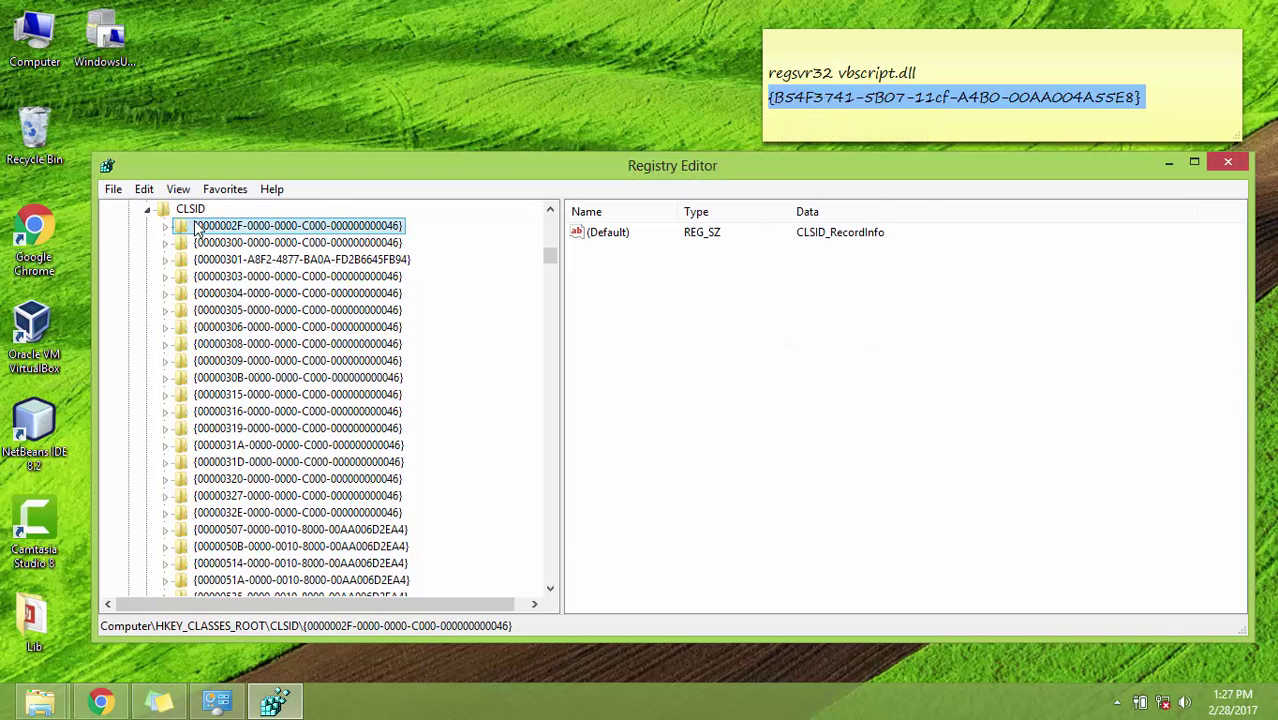
click(144, 189)
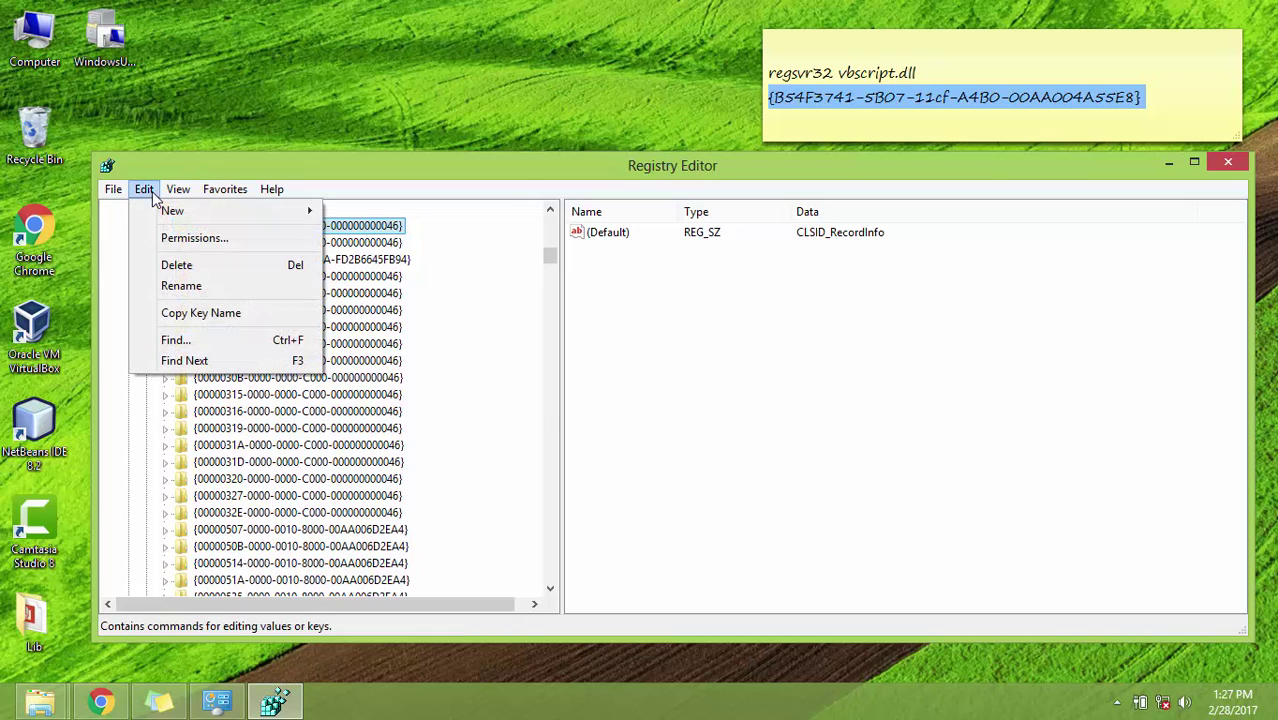
click(257, 341)
right_click(272, 285)
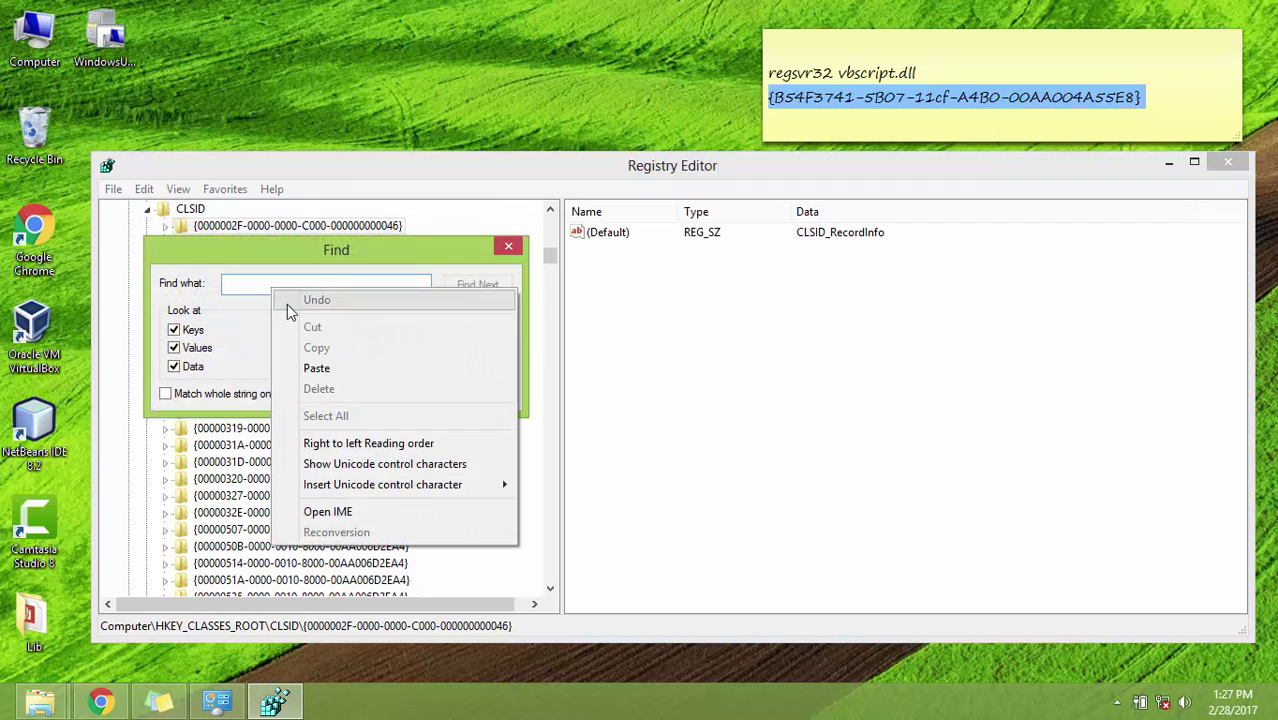
click(325, 365)
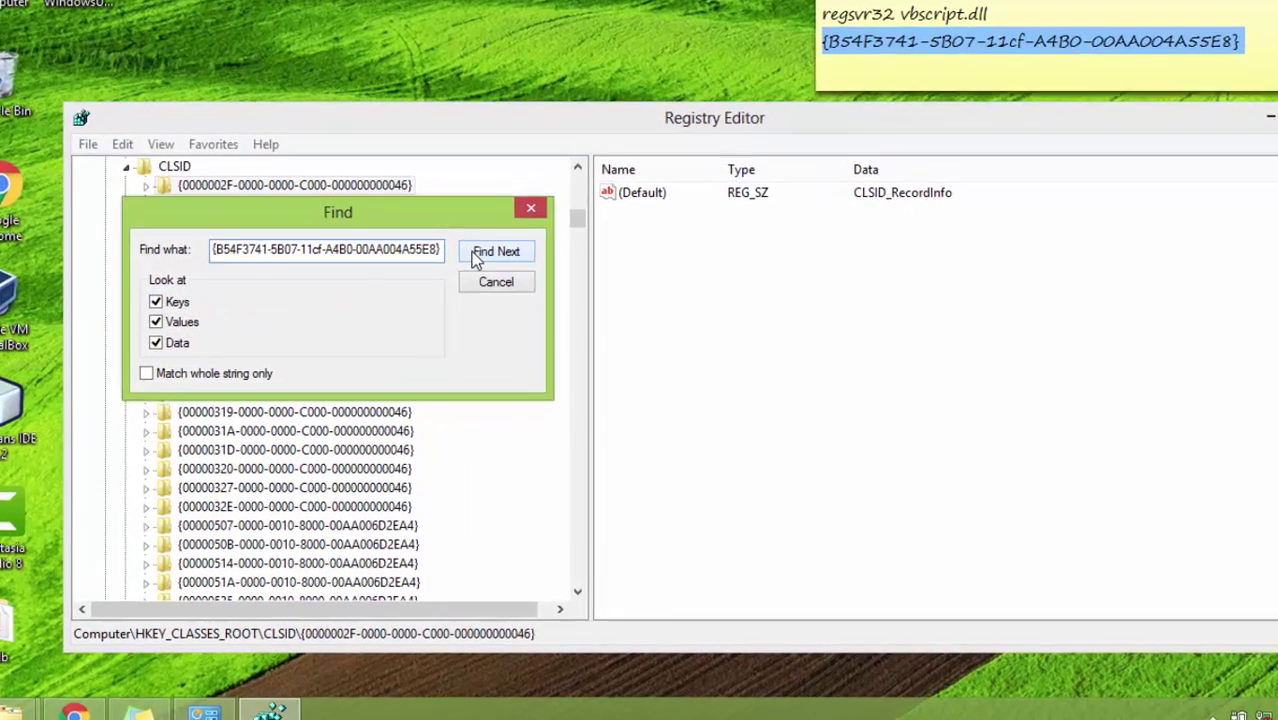
click(460, 288)
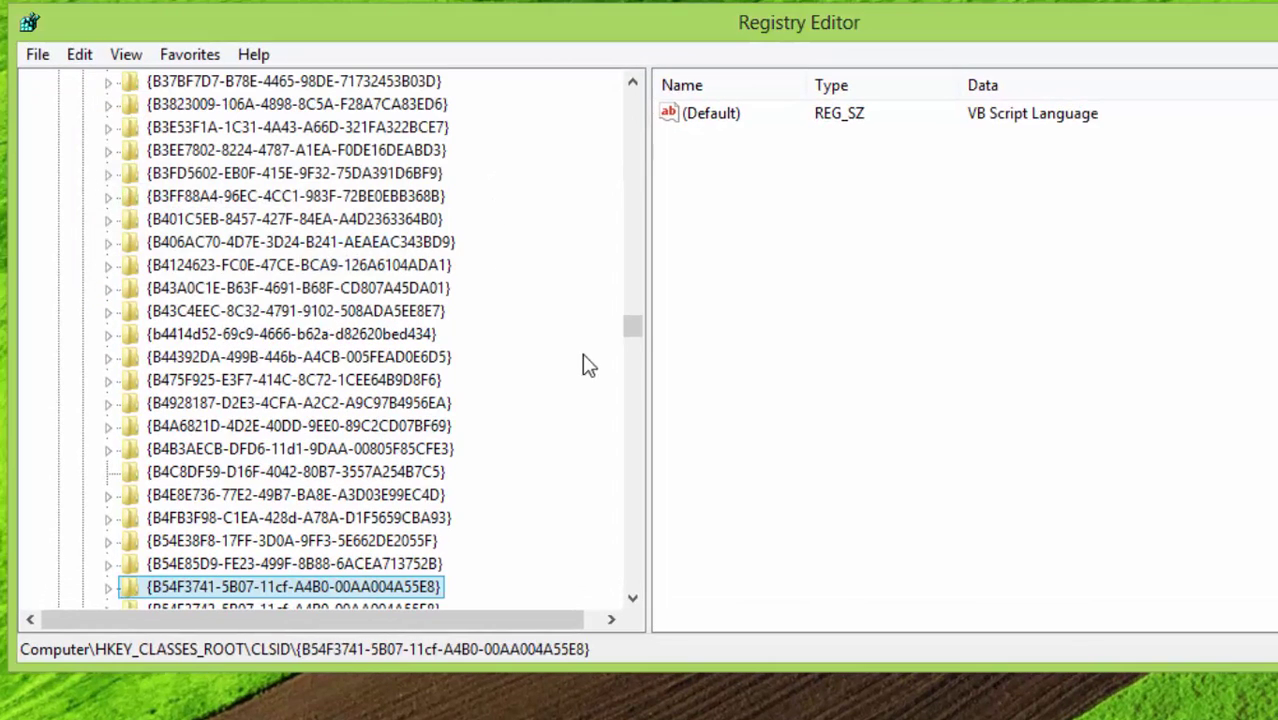
Expand the {B54F3741-5B07-11cf-A4B0-00AA004A55E8} key and open its InprocServer32 subkey to inspect the (Default) value's path.
drag(633, 598, 633, 598)
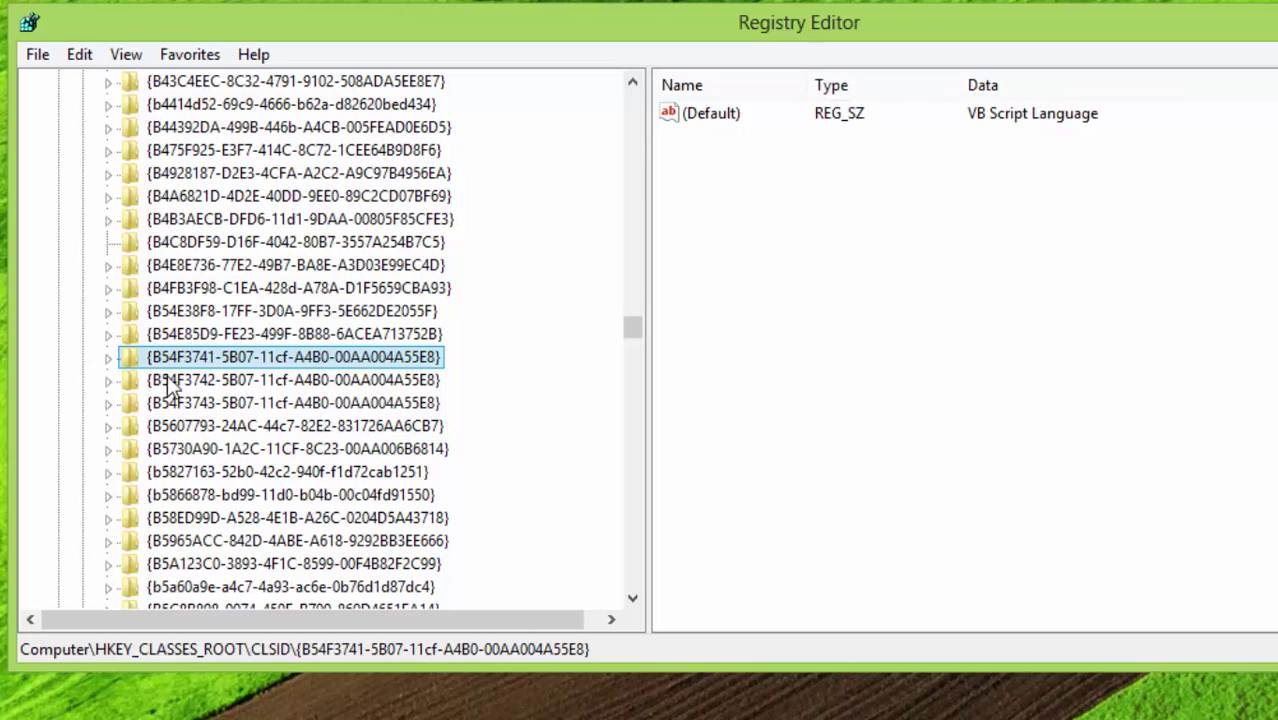
click(108, 358)
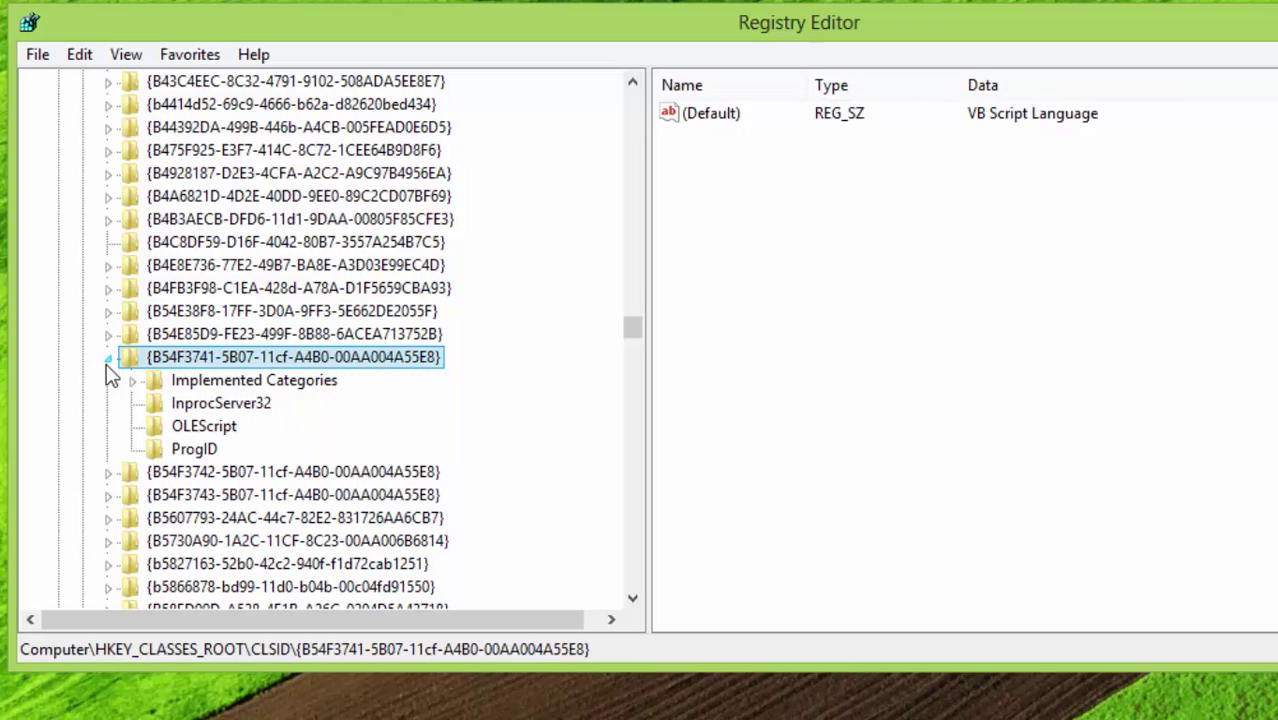
click(210, 405)
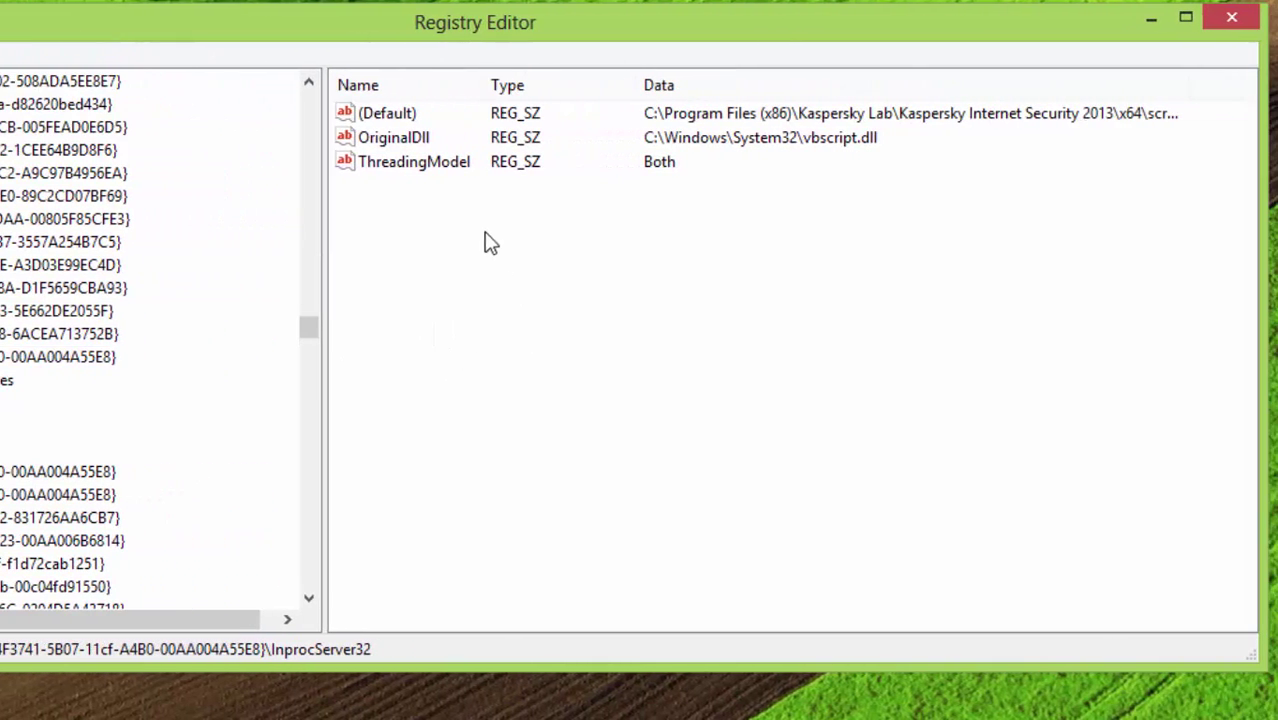
click(398, 116)
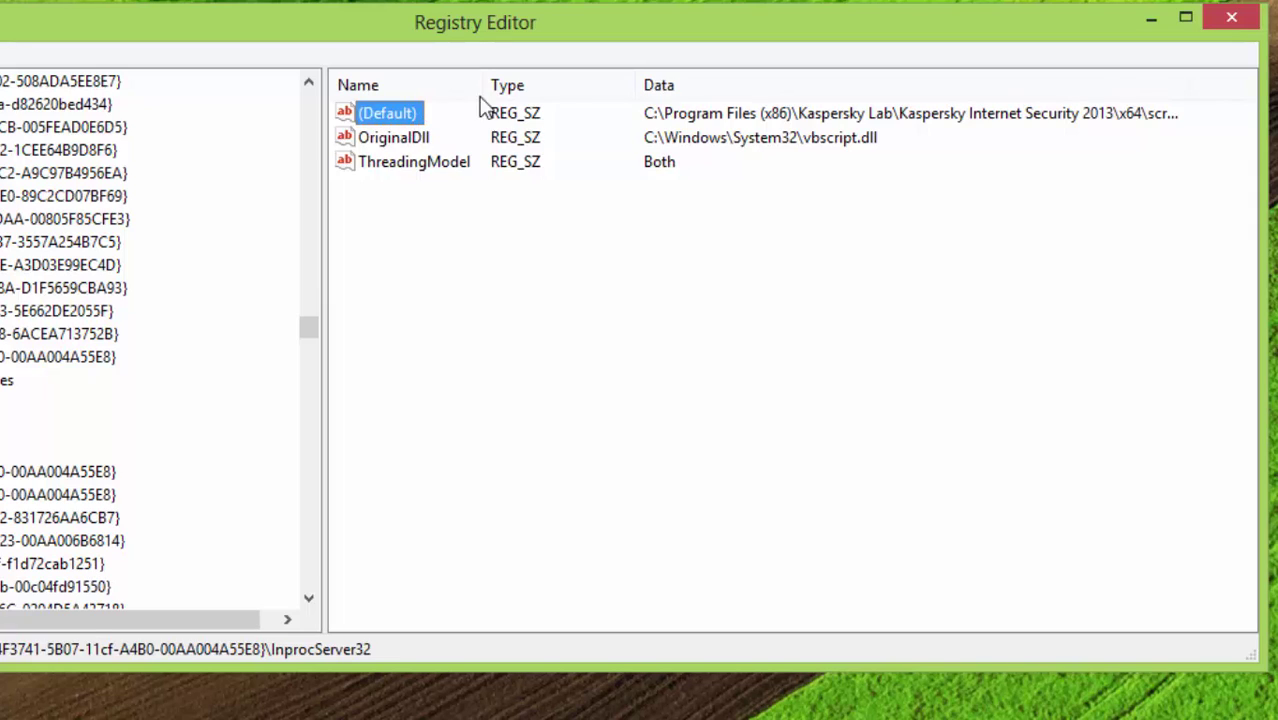
click(679, 119)
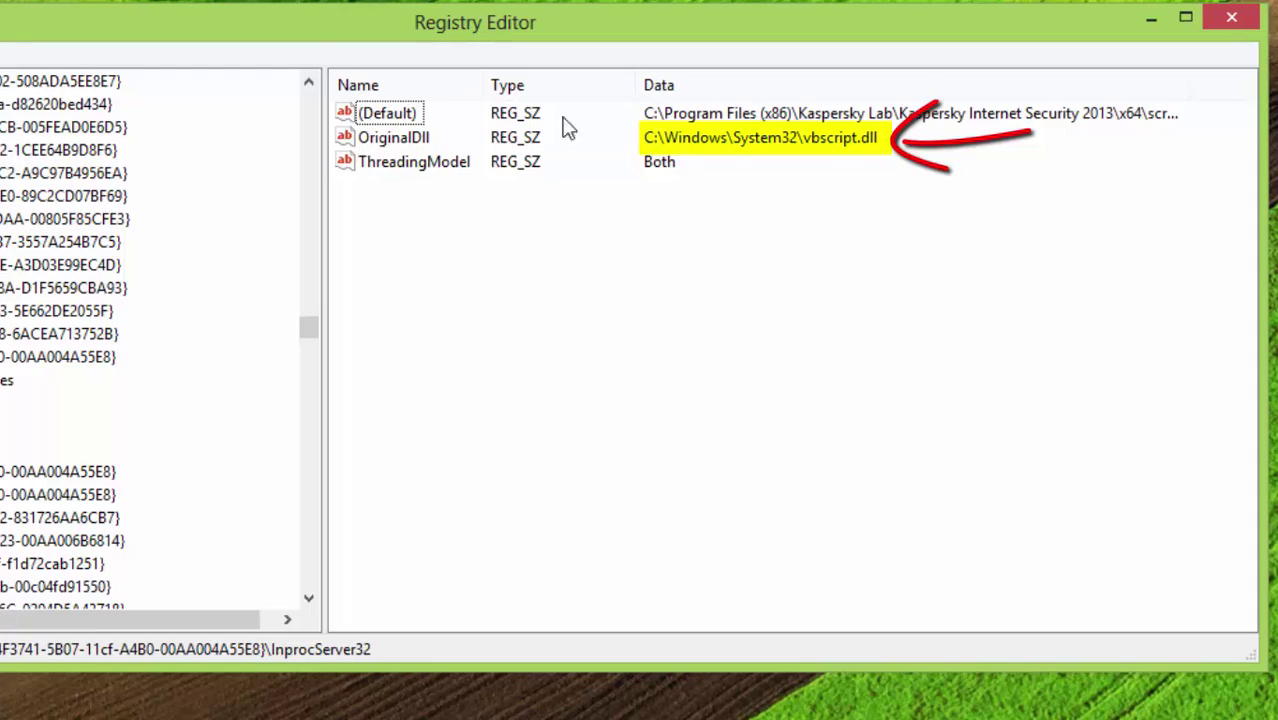
Copy the full DLL path from the OriginalDll value's data in InprocServer32, leaving the value as it is.
click(395, 139)
right_click(397, 141)
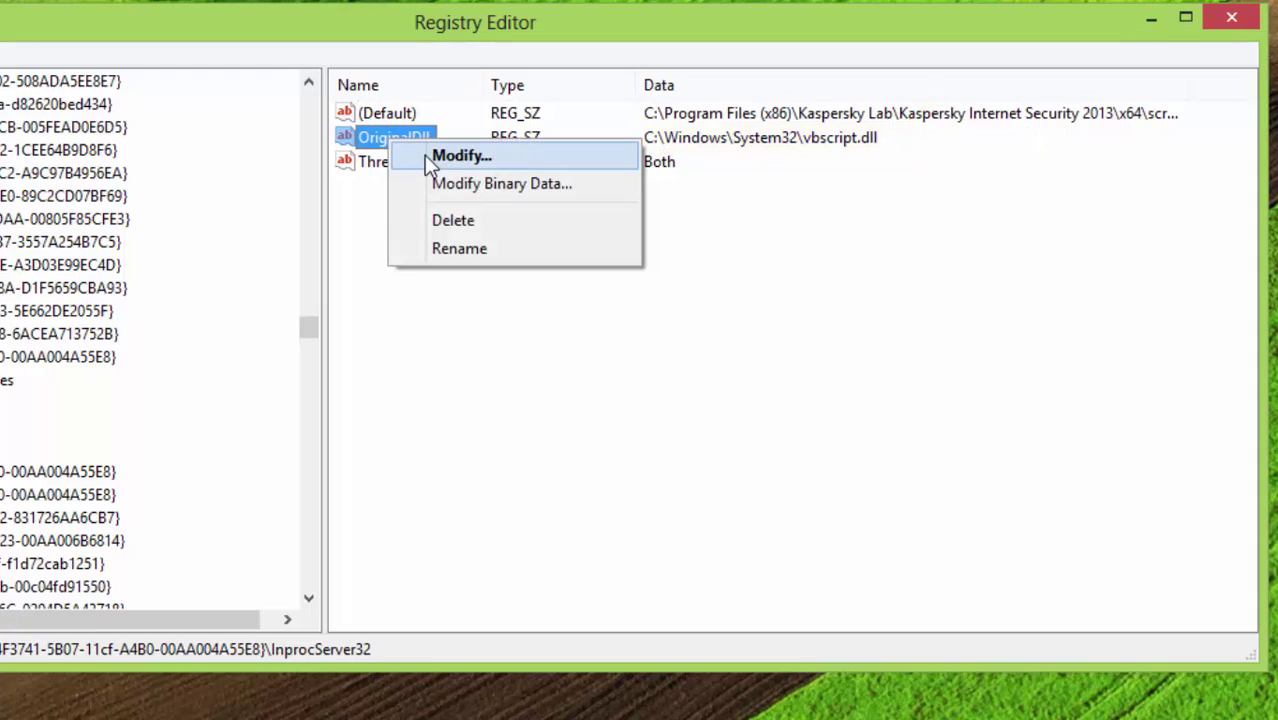
click(405, 155)
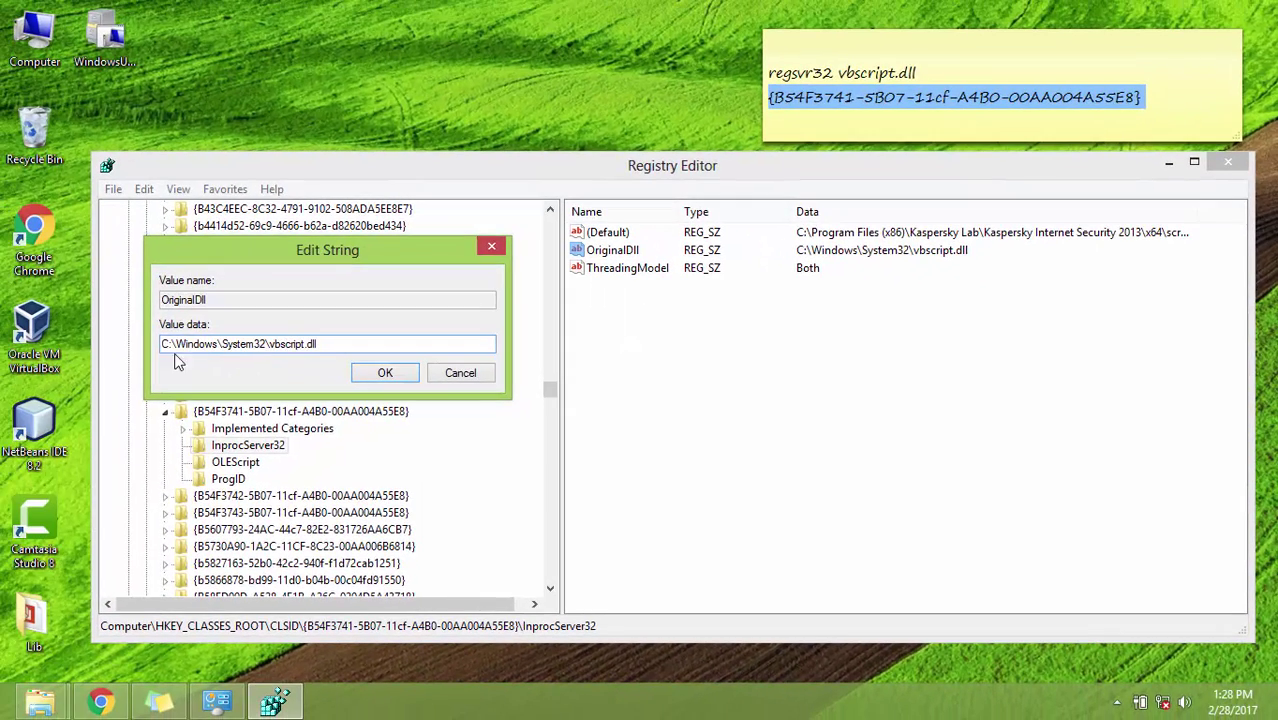
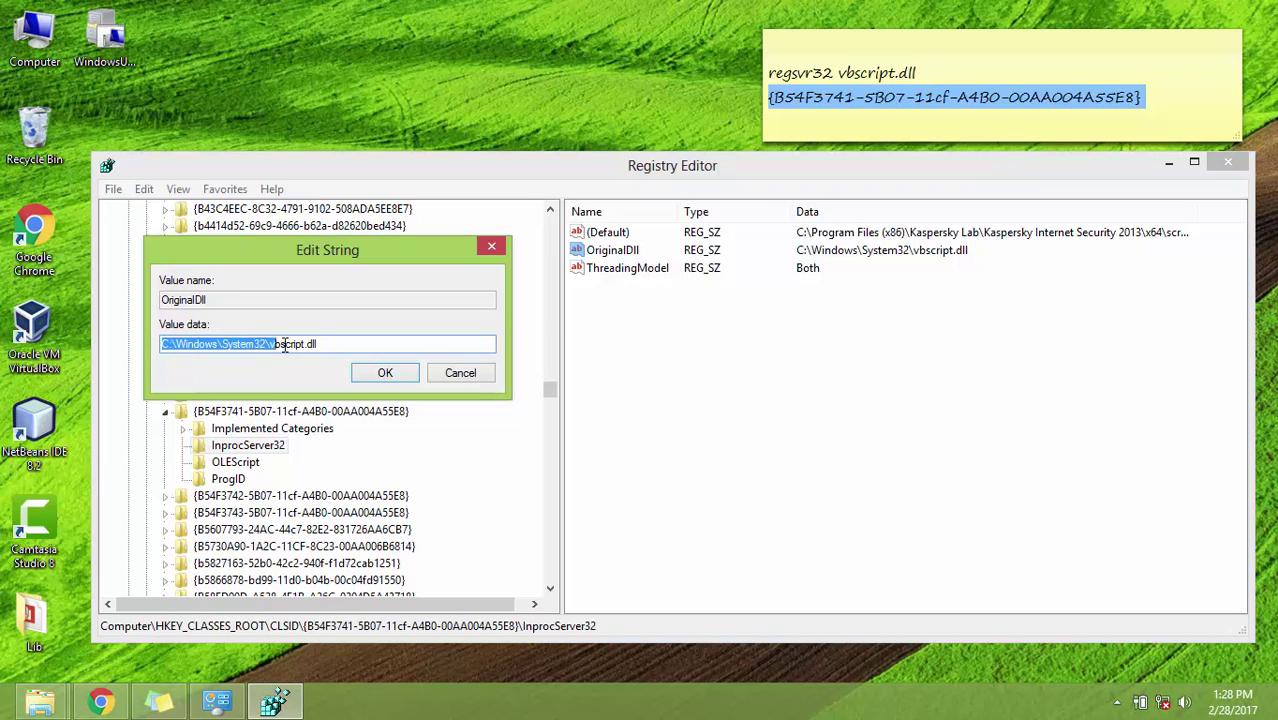
drag(283, 345, 316, 344)
right_click(304, 347)
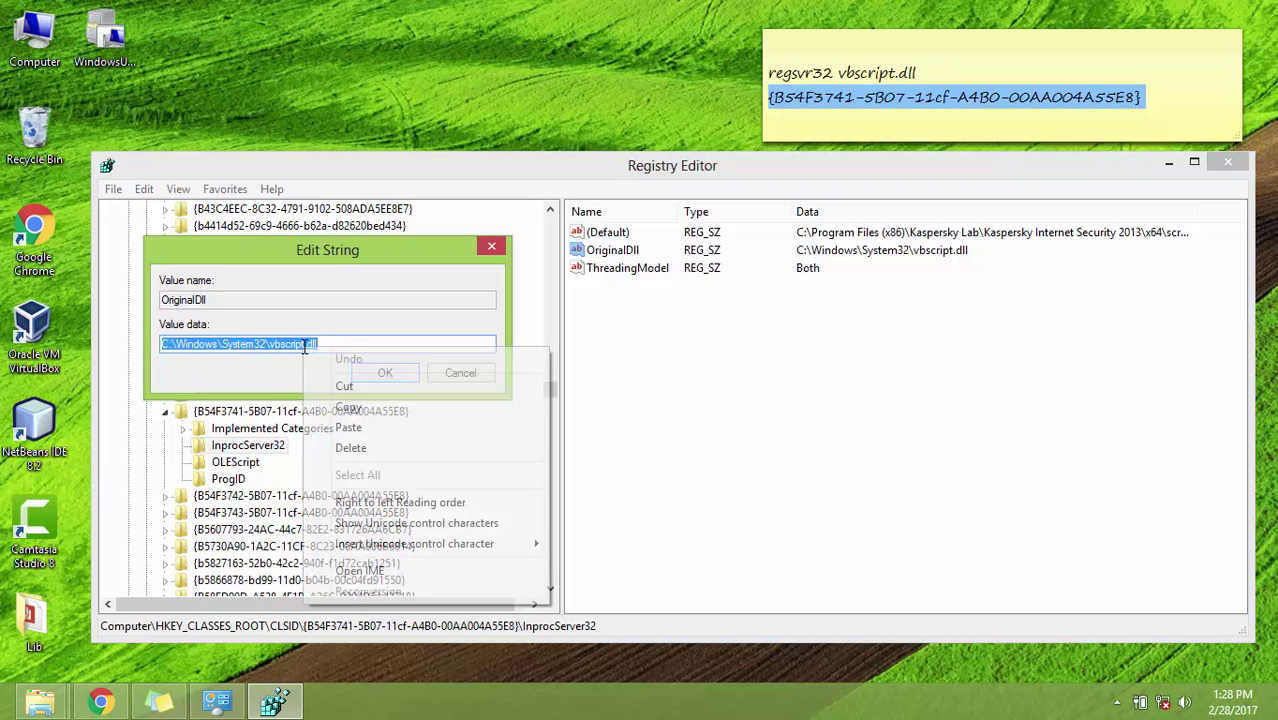
click(352, 406)
click(390, 374)
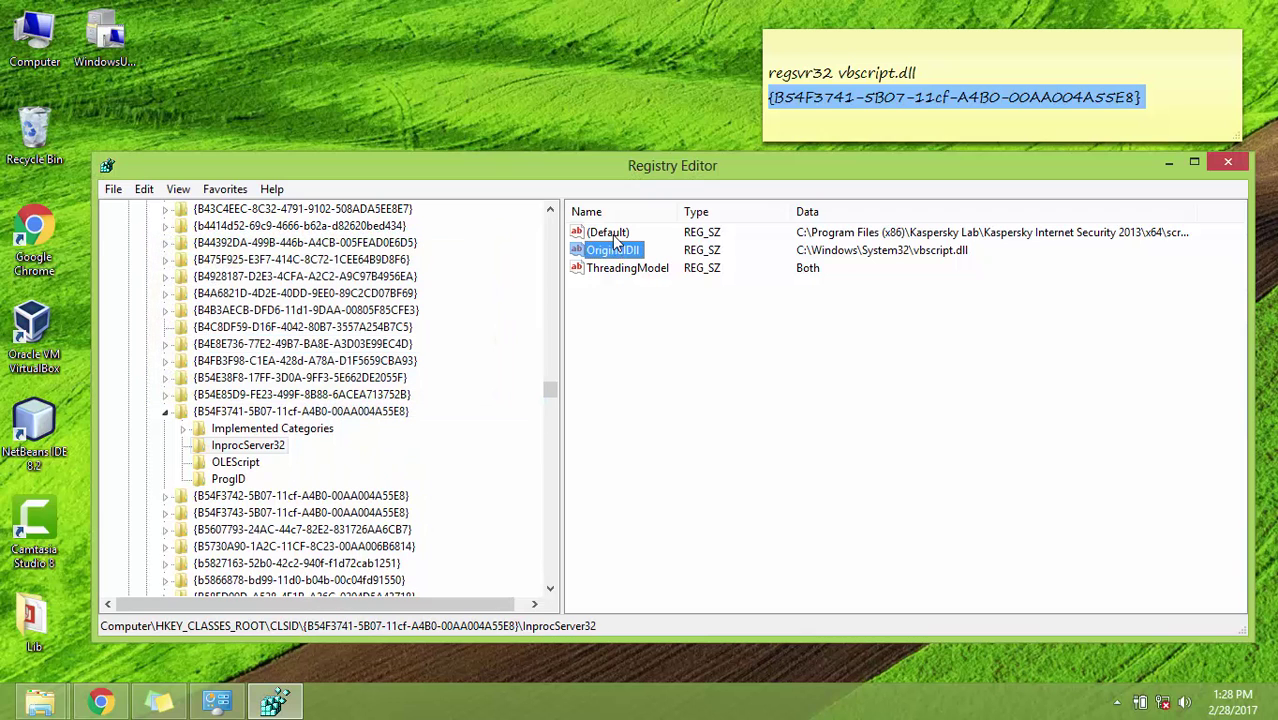
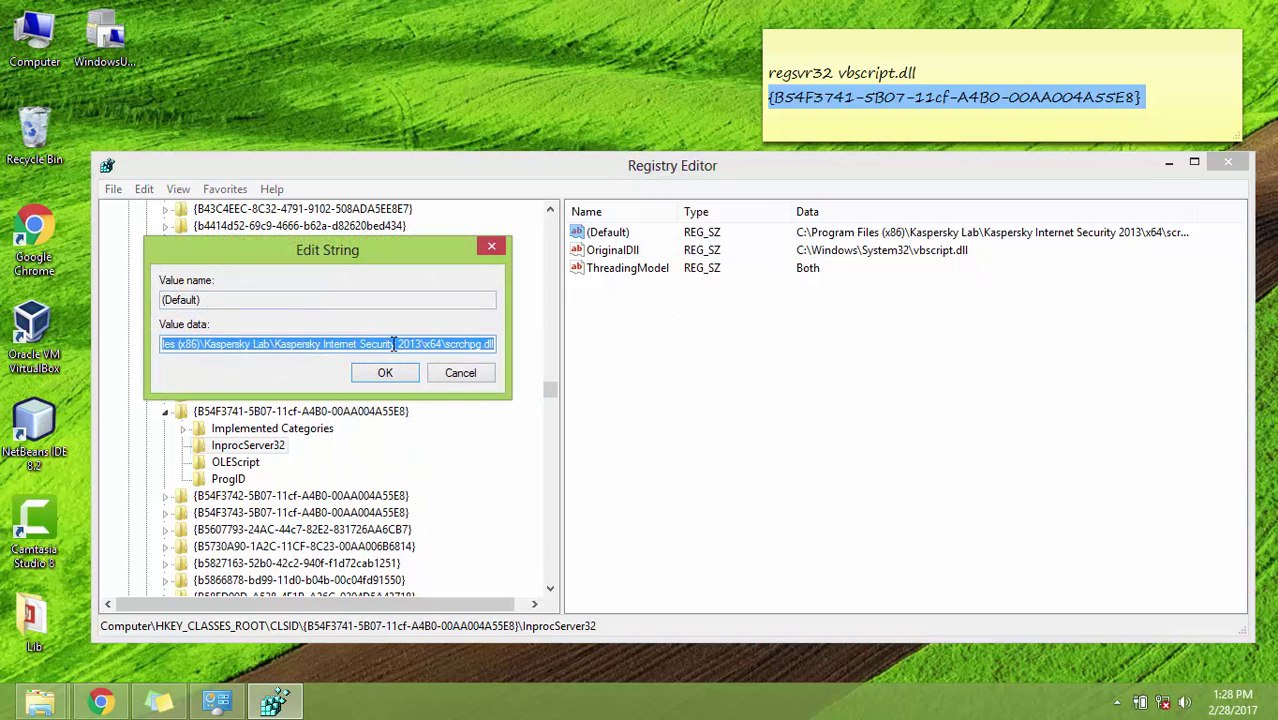
Set the InprocServer32 (Default) value to C:\Windows\System32\vbscript.dll and close Registry Editor.
right_click(394, 344)
click(436, 424)
click(388, 376)
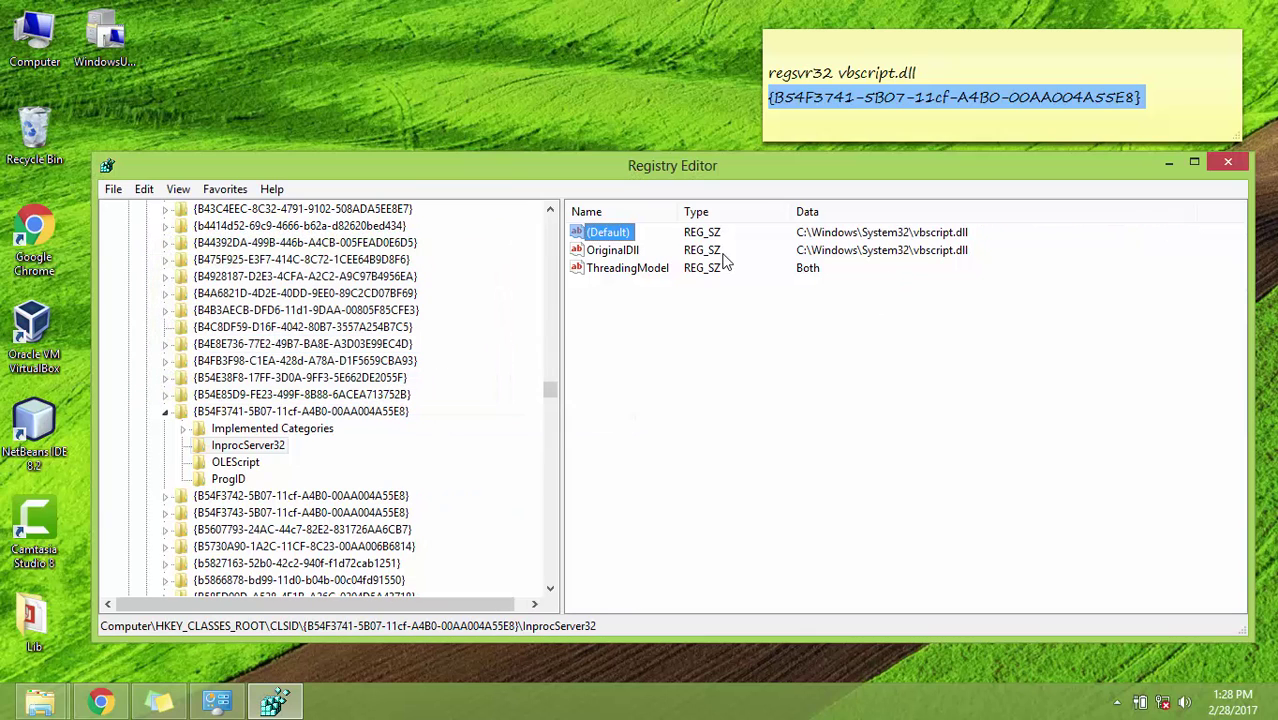
click(1227, 164)
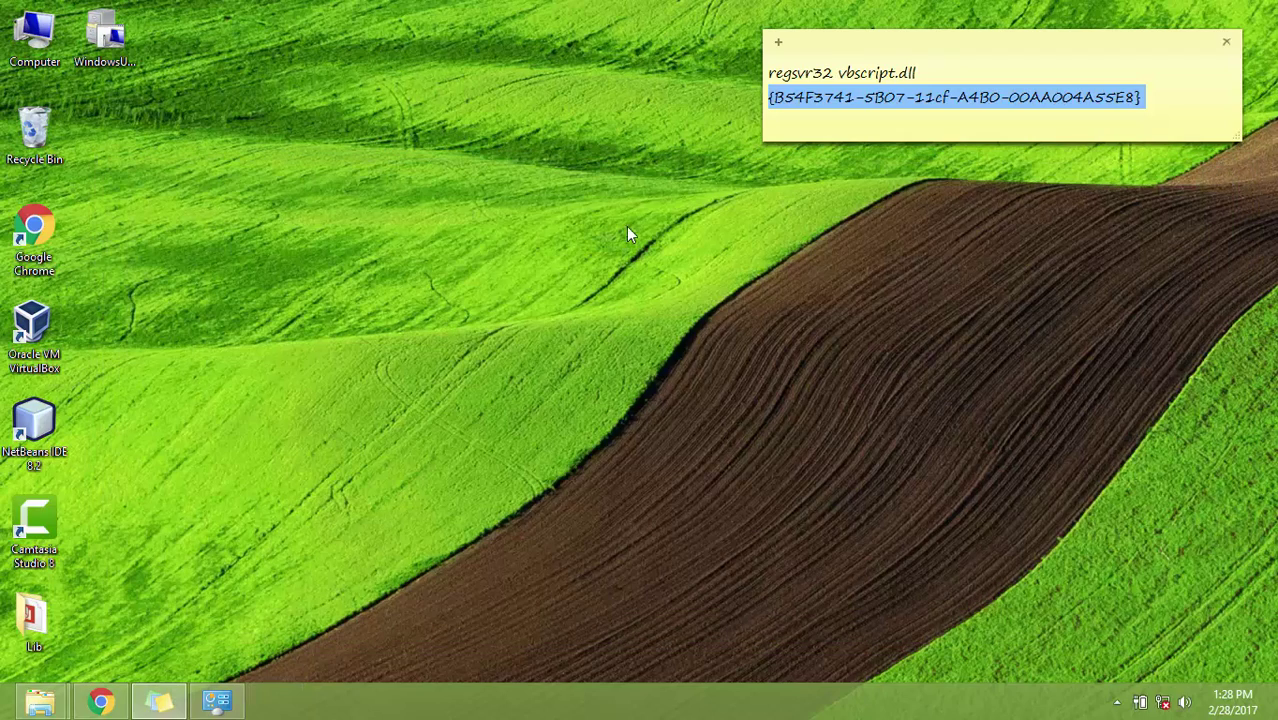
Run the VAIO Care Rescue Tool VBScript file from the Temp folder to test the registry fix, and close the folder window.
click(40, 702)
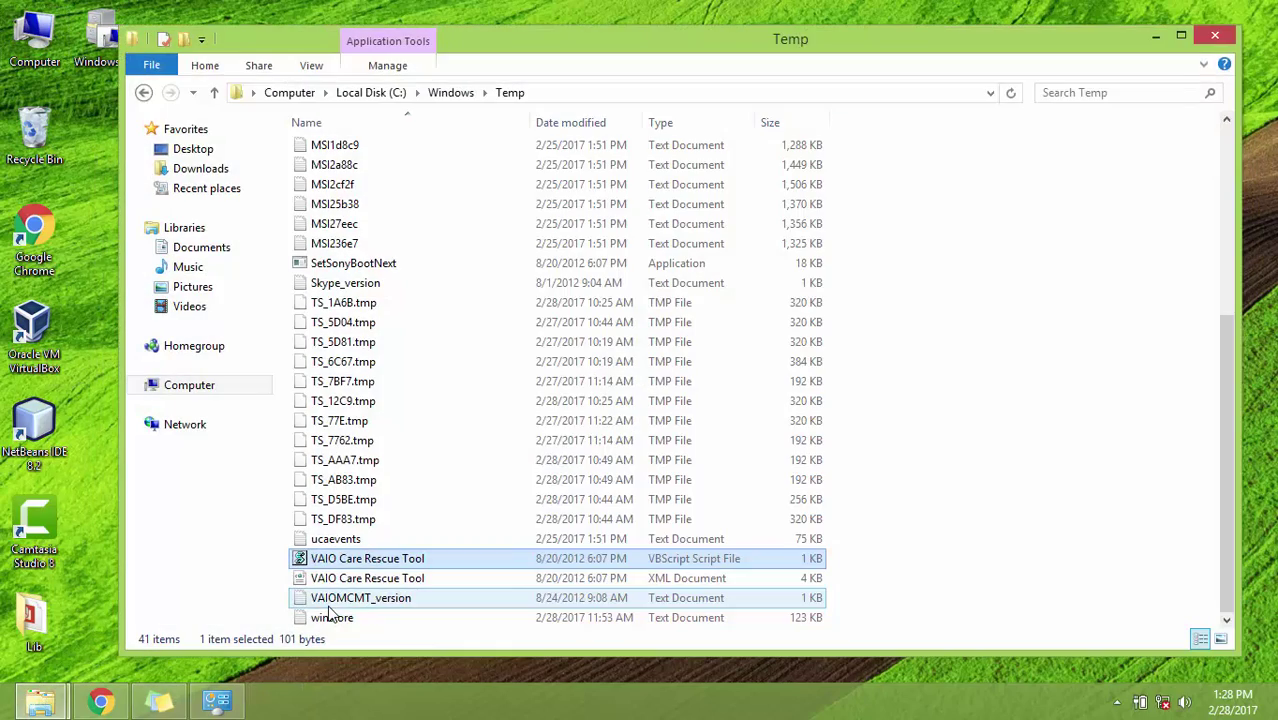
right_click(371, 563)
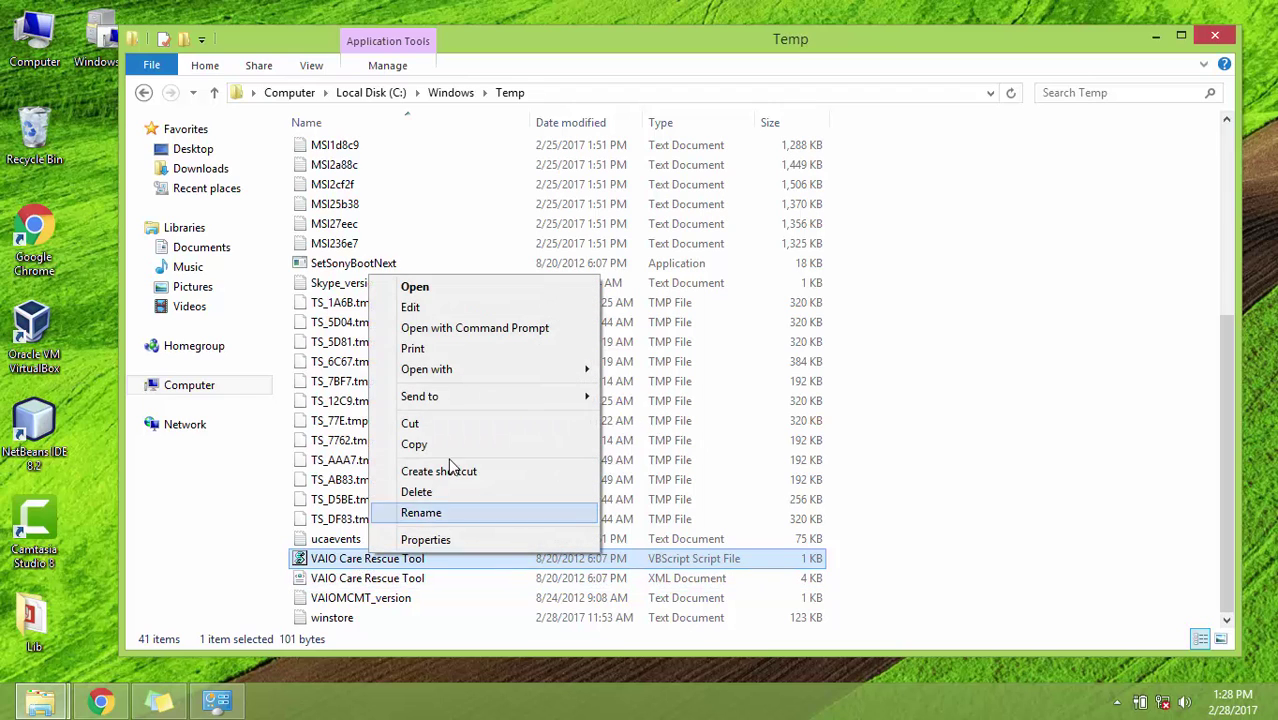
click(437, 289)
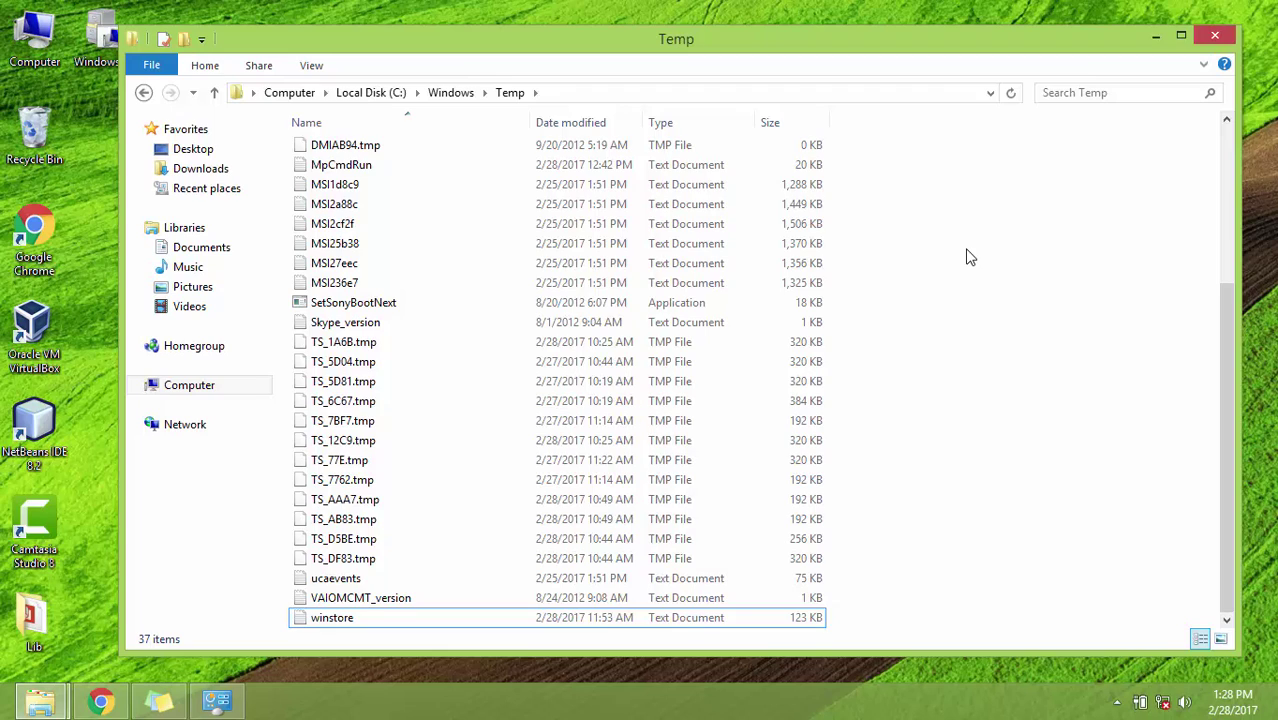
scroll(980, 289, up, 4)
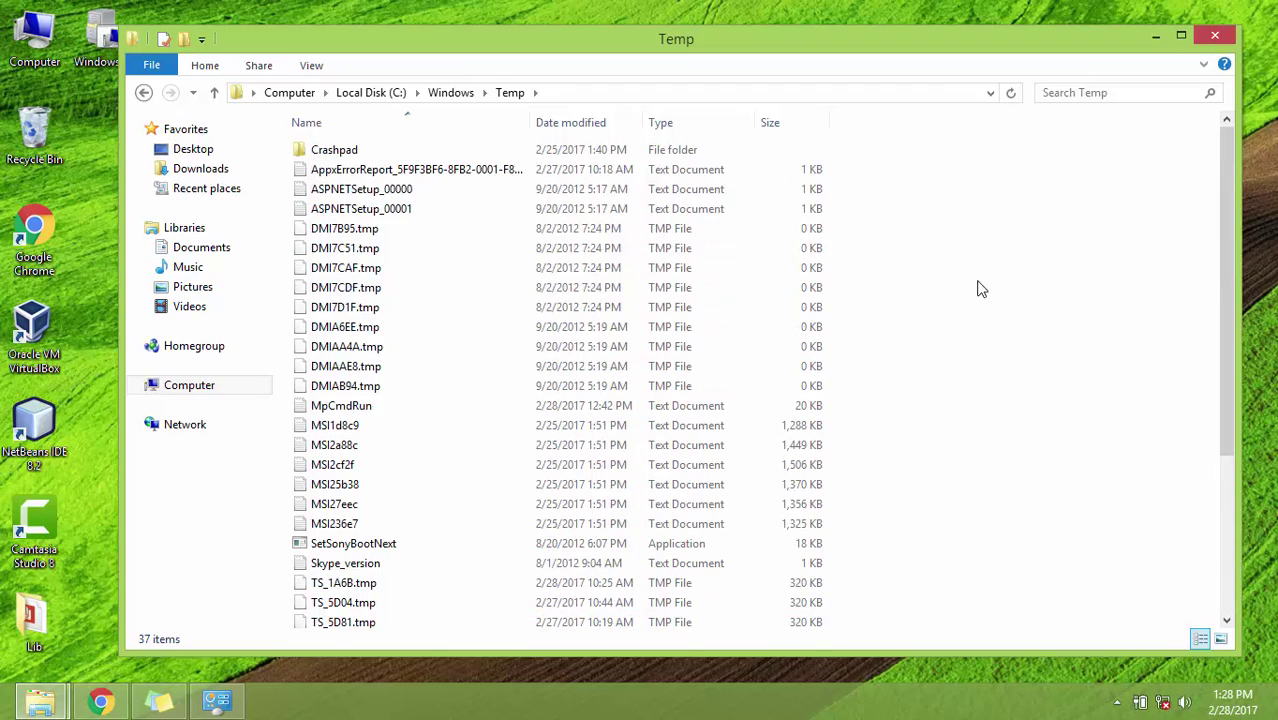
click(1215, 37)
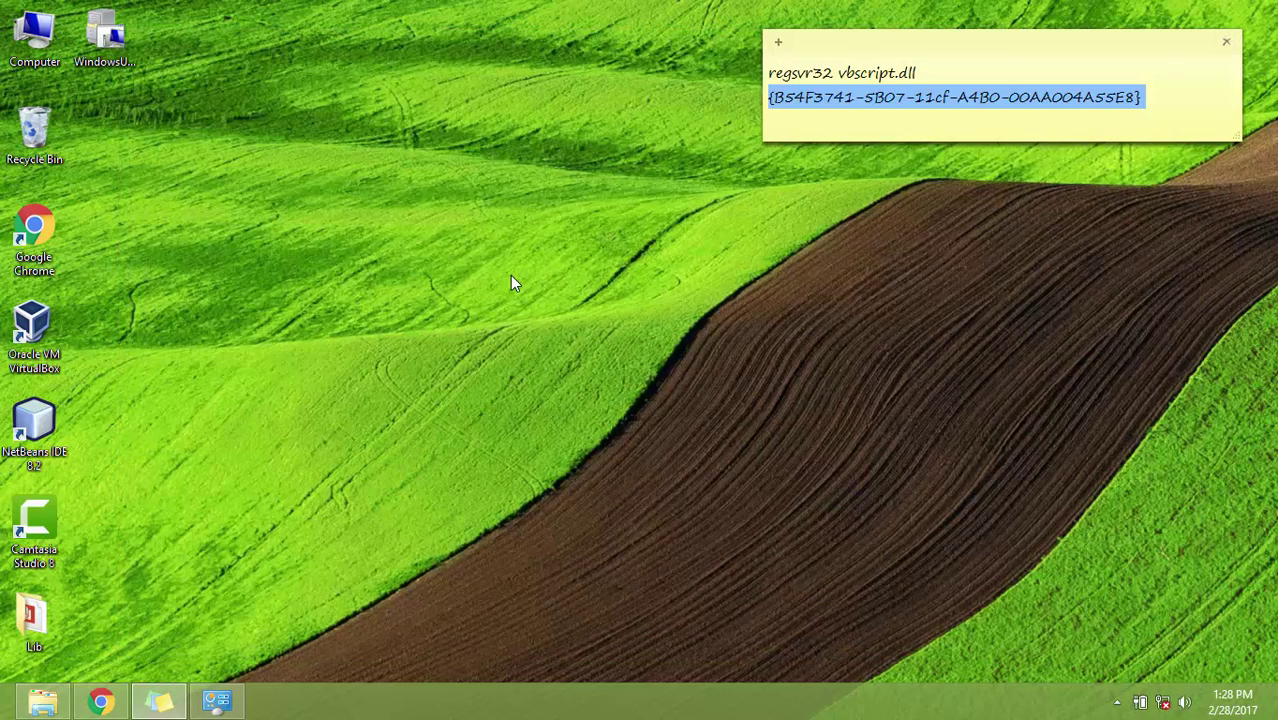